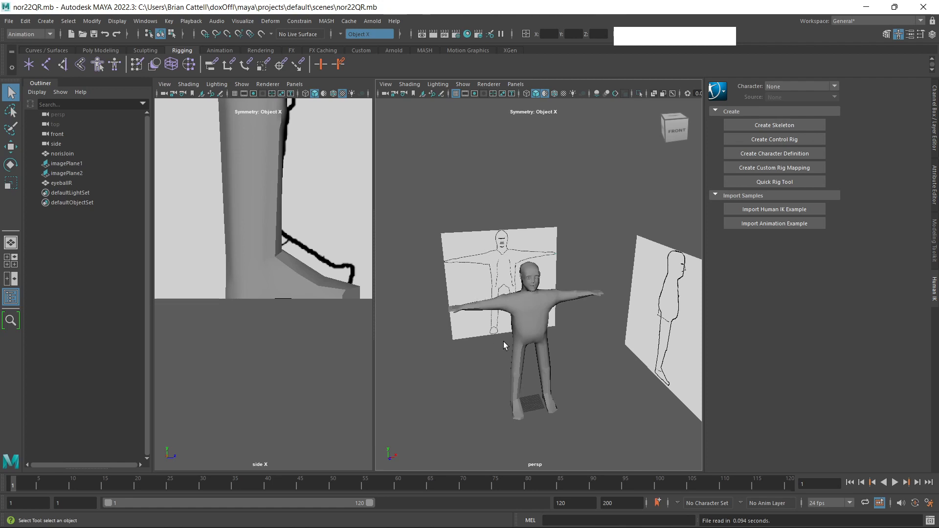
Step: Delete the two reference image planes, imagePlane1 and imagePlane2, from the scene
scroll(486, 361, up, 2)
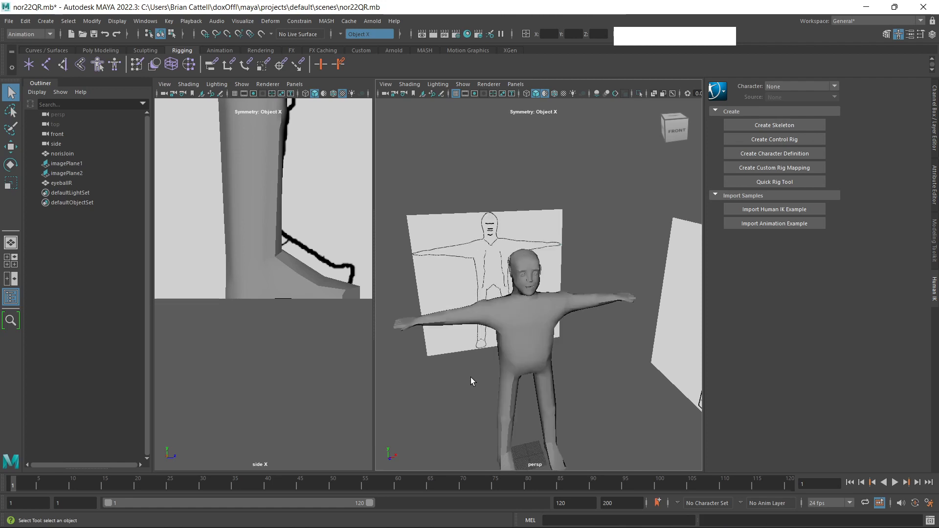
alt+middle_drag(473, 376, 476, 297)
alt+drag(477, 296, 490, 318)
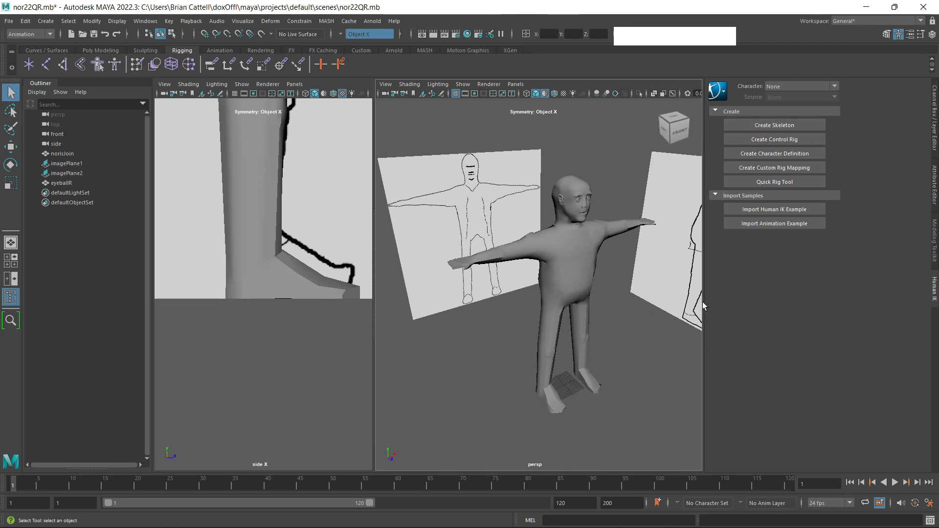
drag(706, 302, 793, 308)
drag(705, 337, 756, 336)
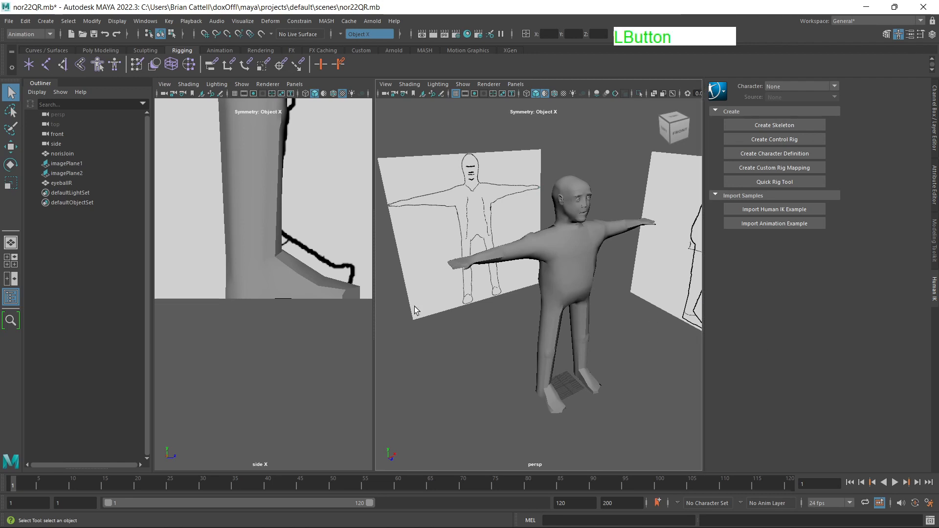
click(88, 164)
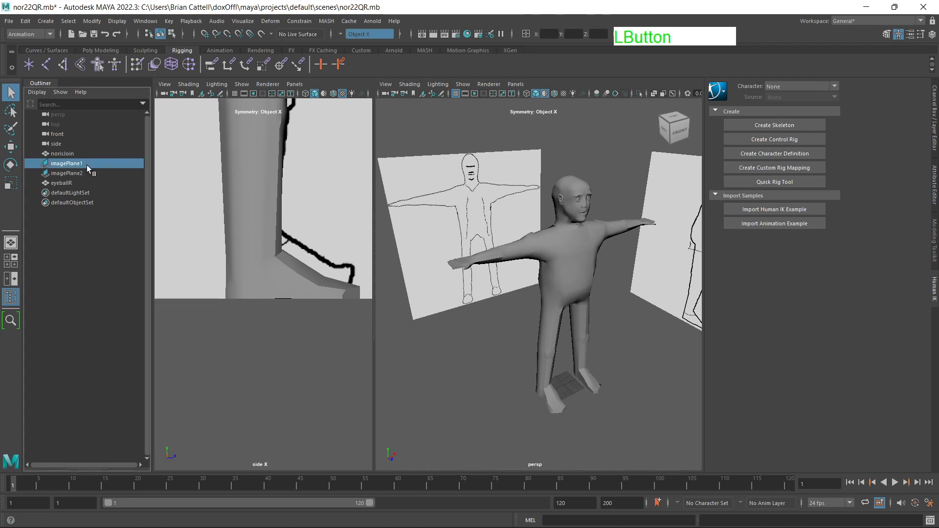
drag(87, 166, 79, 173)
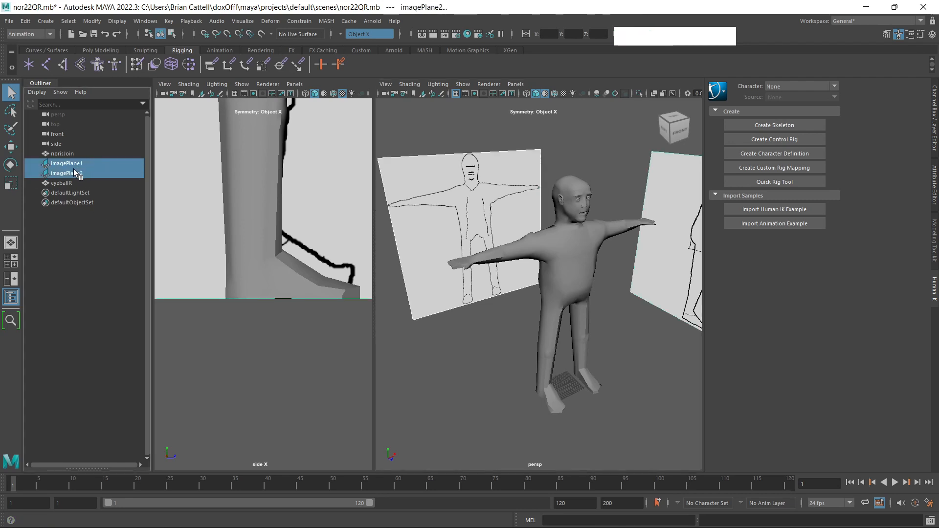
key(Delete)
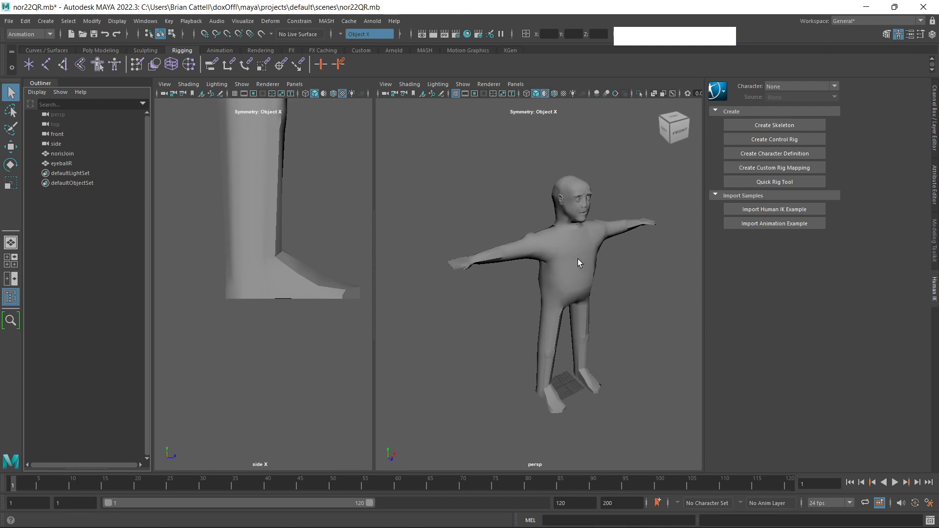
Step: Examine the norisJoin body mesh around the head and chest, and select the separate eyeballR mesh
click(577, 237)
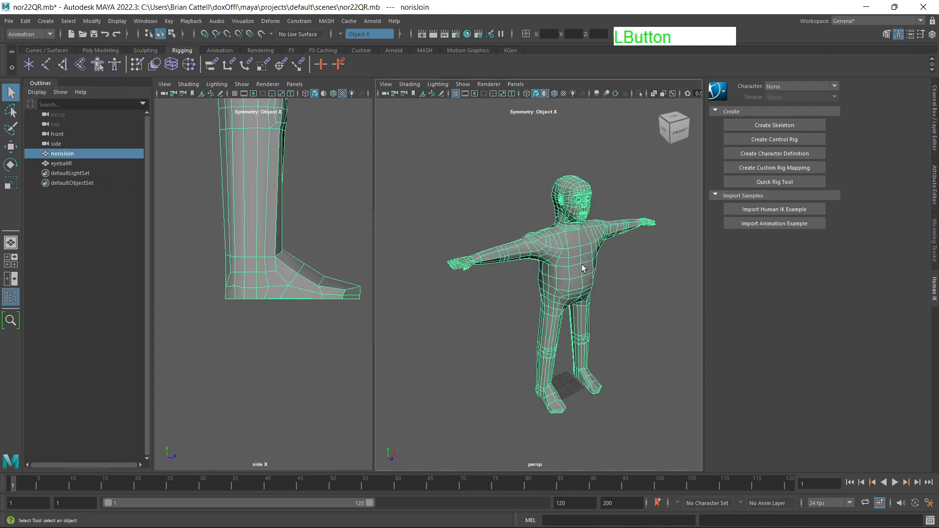
scroll(583, 237, up, 5)
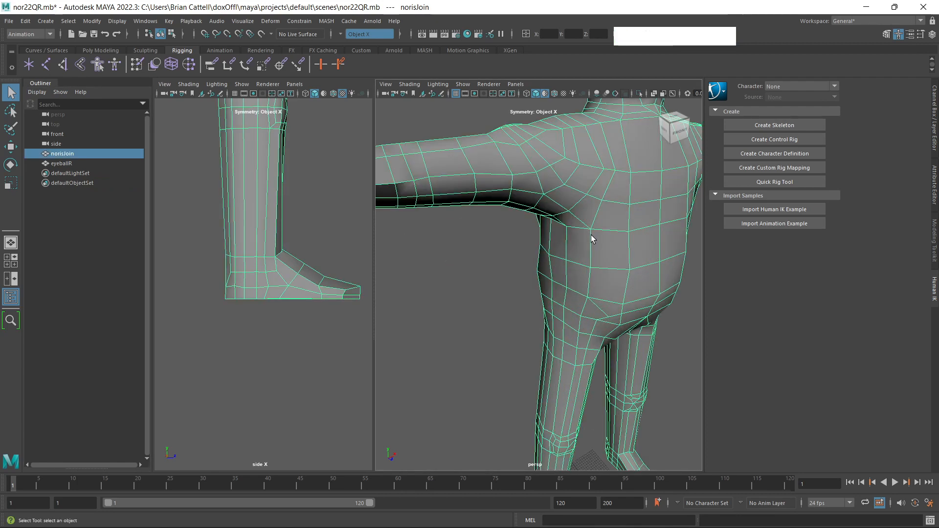
alt+middle_drag(592, 238, 543, 311)
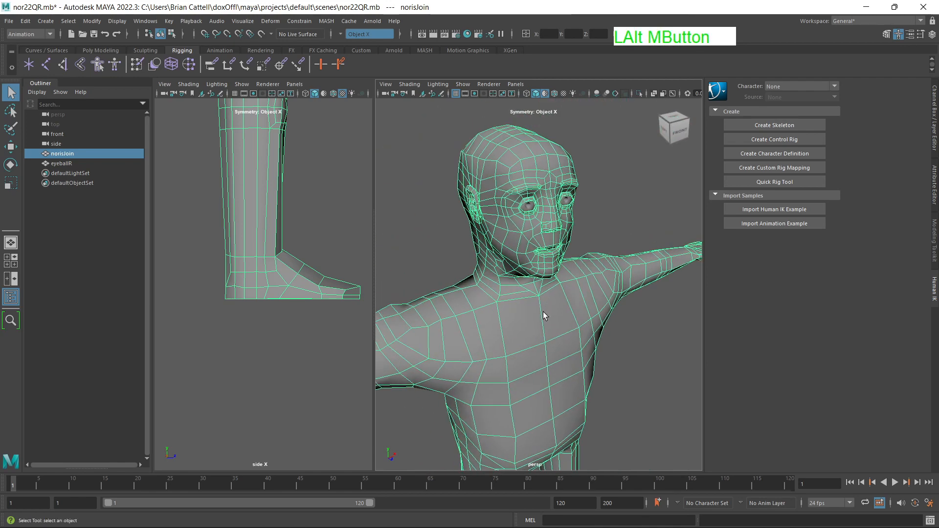
click(59, 165)
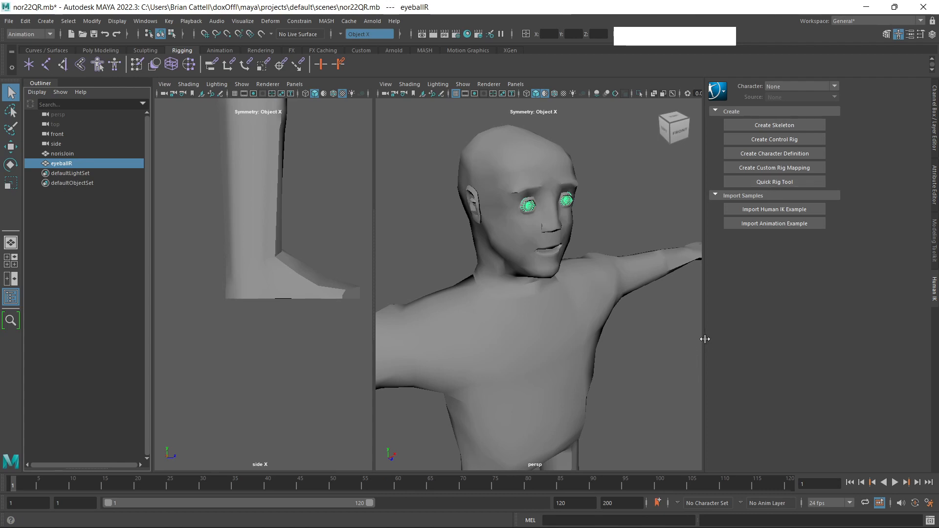
drag(704, 341, 739, 332)
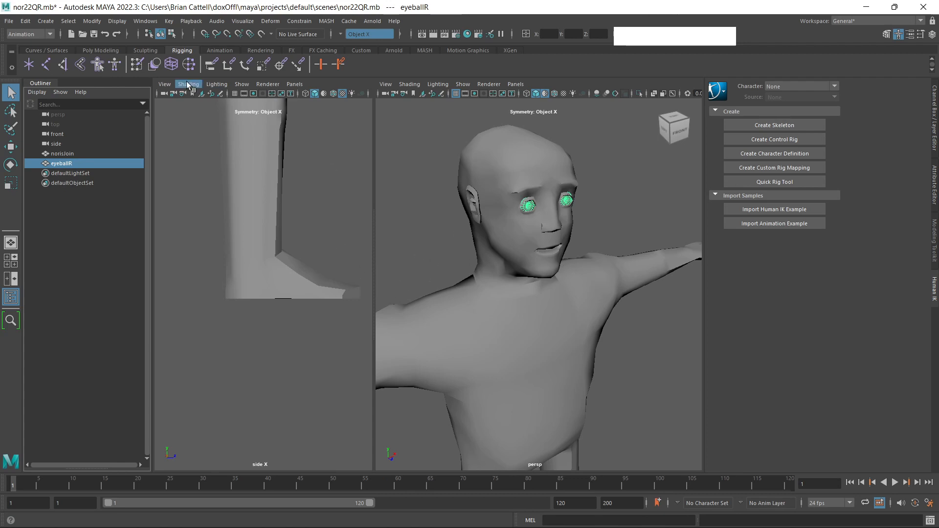
Step: Open the Quick Rig tool clear of the viewport and add the norisJoin body mesh to the eyeballR selection
click(101, 50)
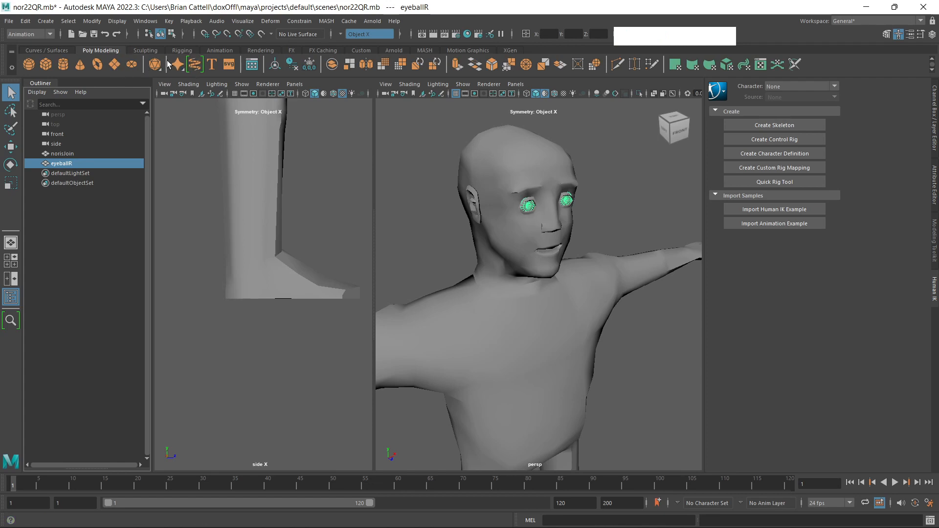
click(179, 50)
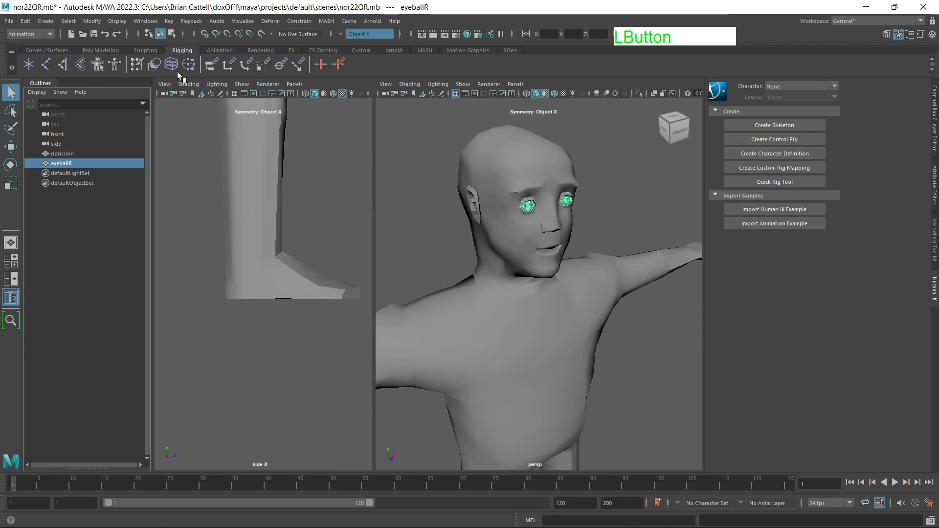
click(98, 66)
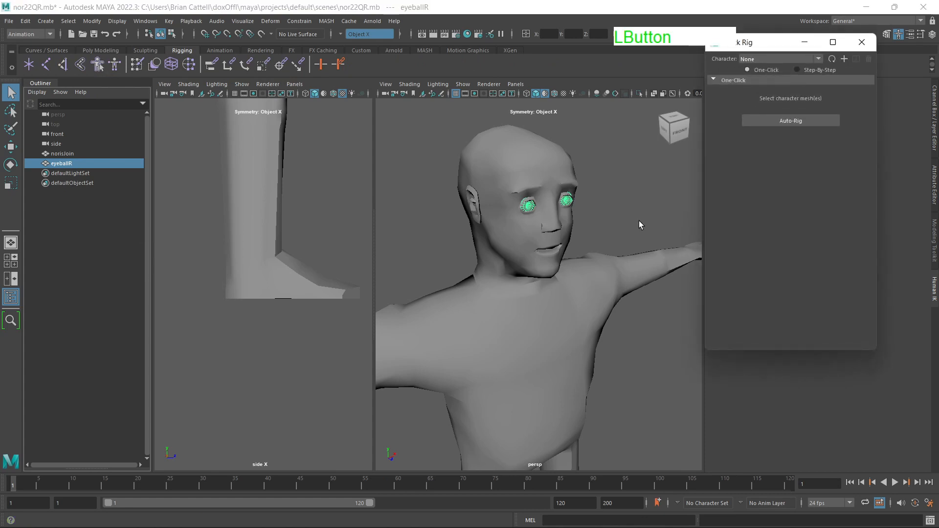
drag(773, 43, 791, 98)
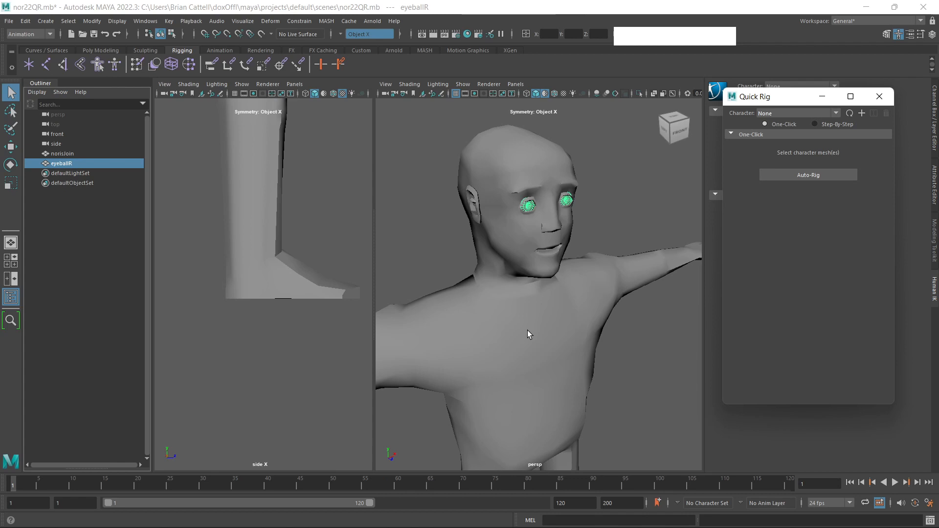
ctrl+click(59, 155)
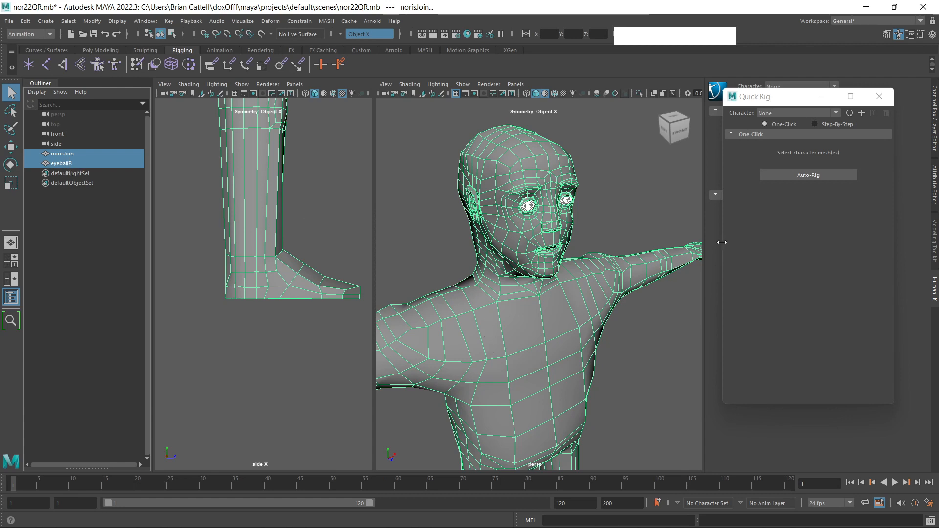
Step: Switch Quick Rig to Step-By-Step mode and enlarge its window so all five sections have room
click(817, 123)
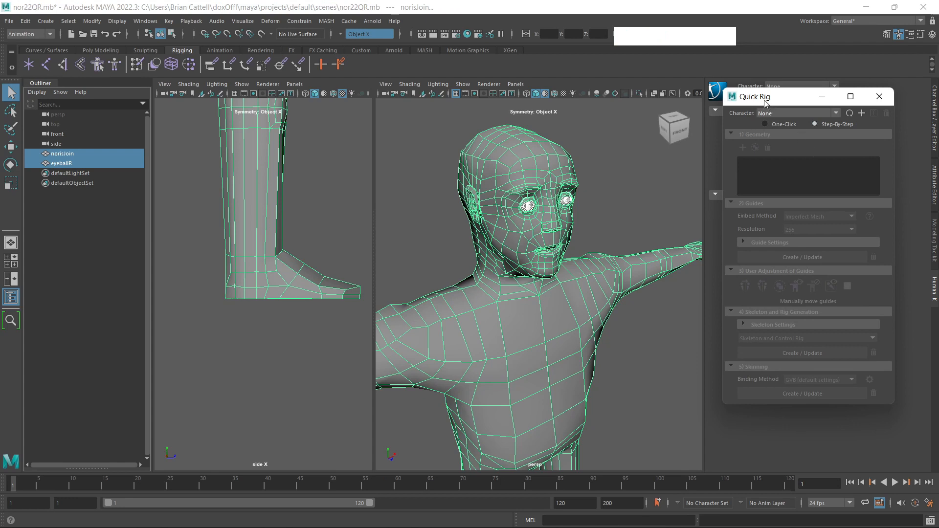
drag(770, 100, 769, 34)
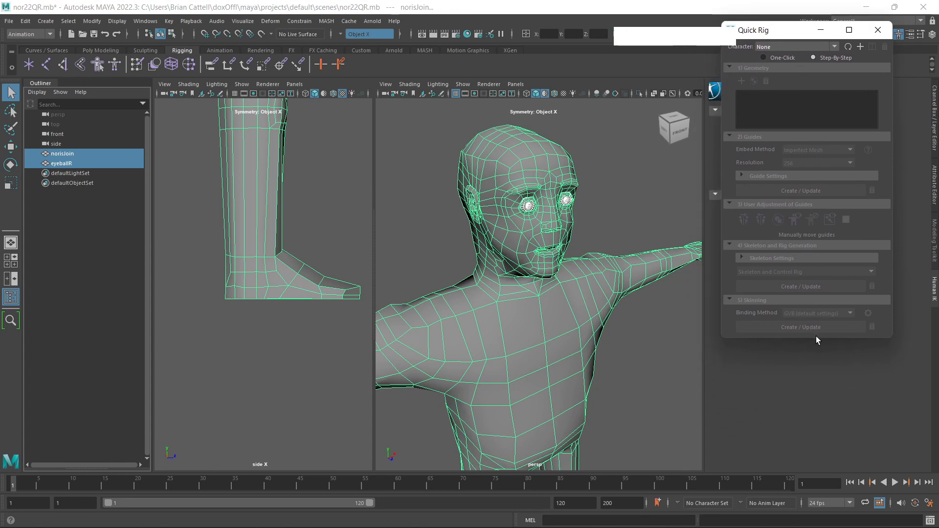
drag(816, 336, 826, 430)
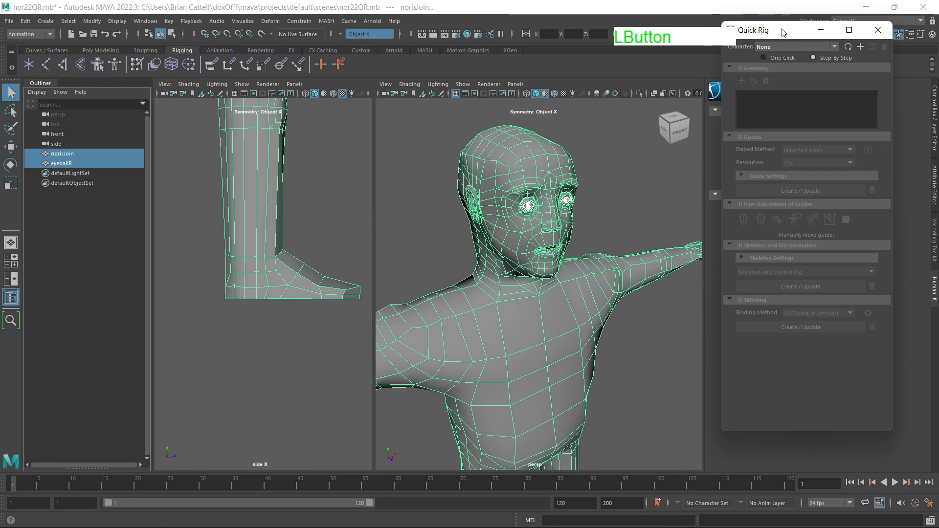
drag(782, 30, 807, 35)
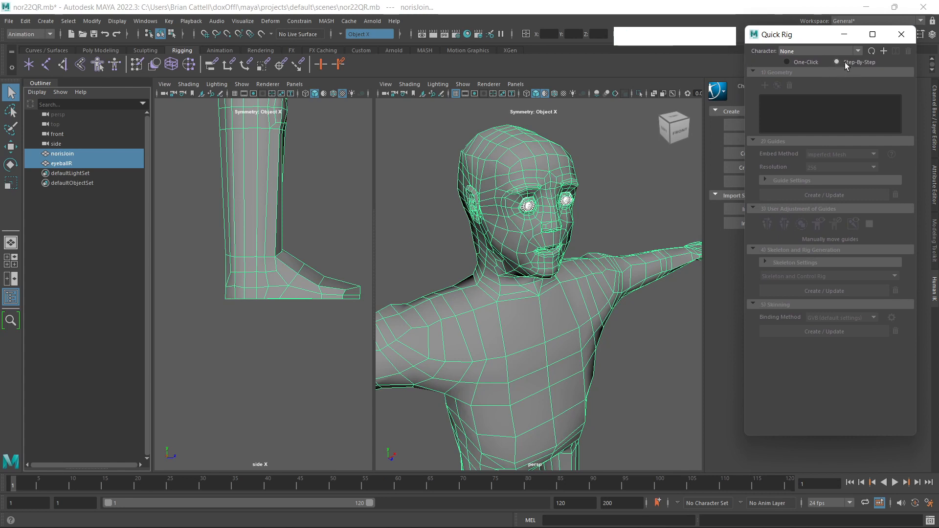
Step: Create a new Quick Rig character and add the selected norisJoin and eyeballR meshes as its geometry
click(884, 51)
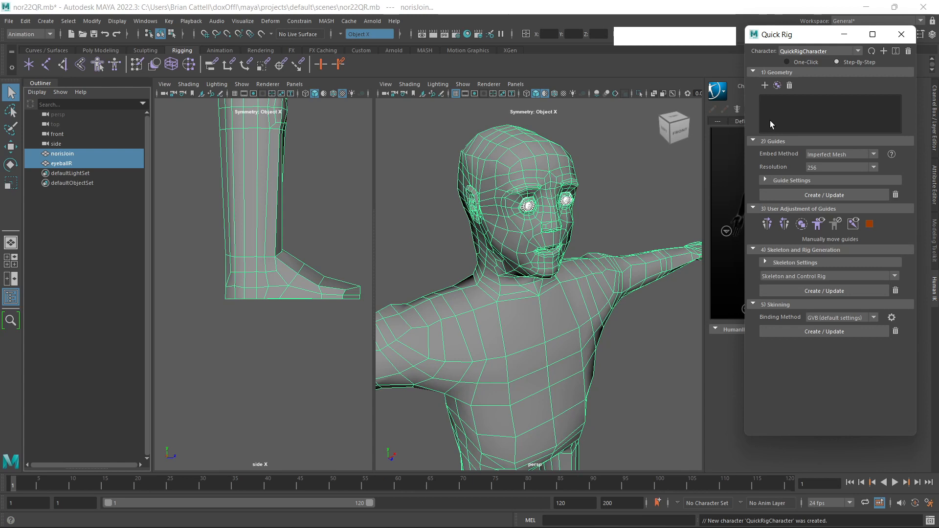
click(766, 85)
click(66, 156)
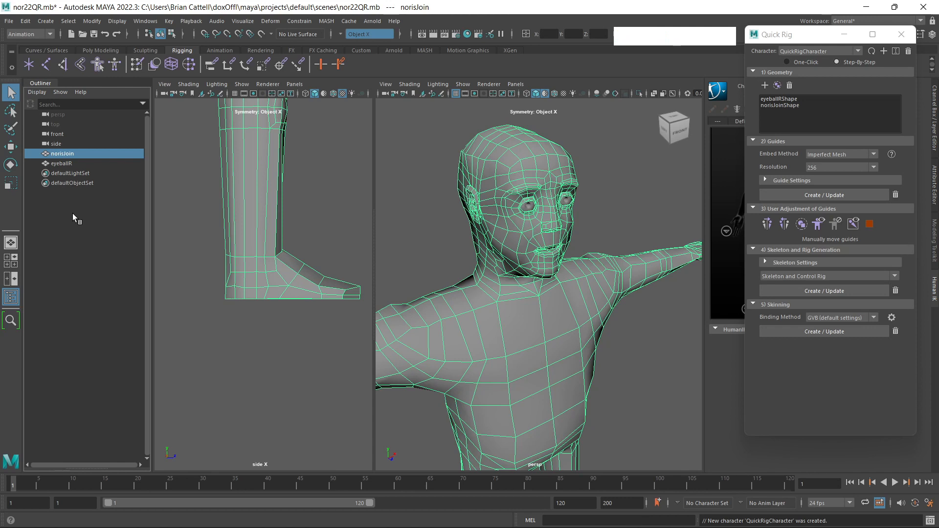
key(ctrl)
ctrl+click(66, 174)
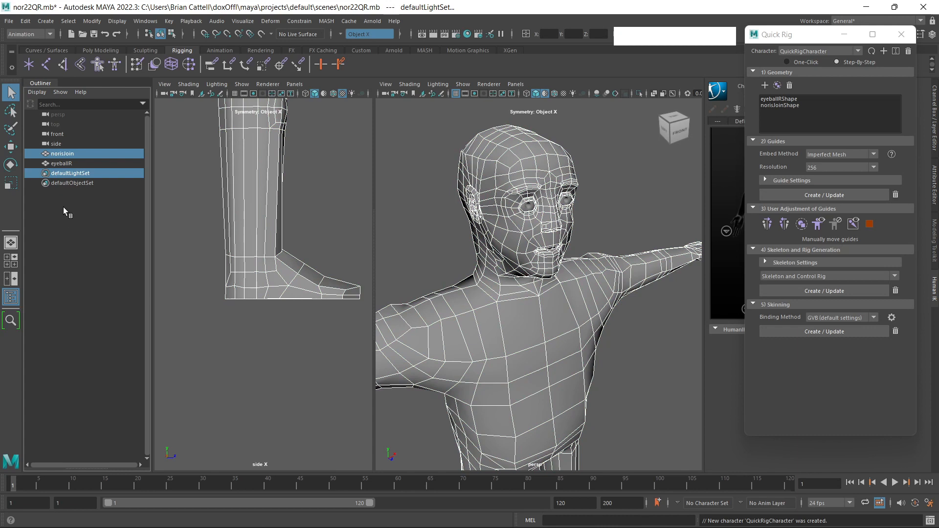
ctrl+click(56, 136)
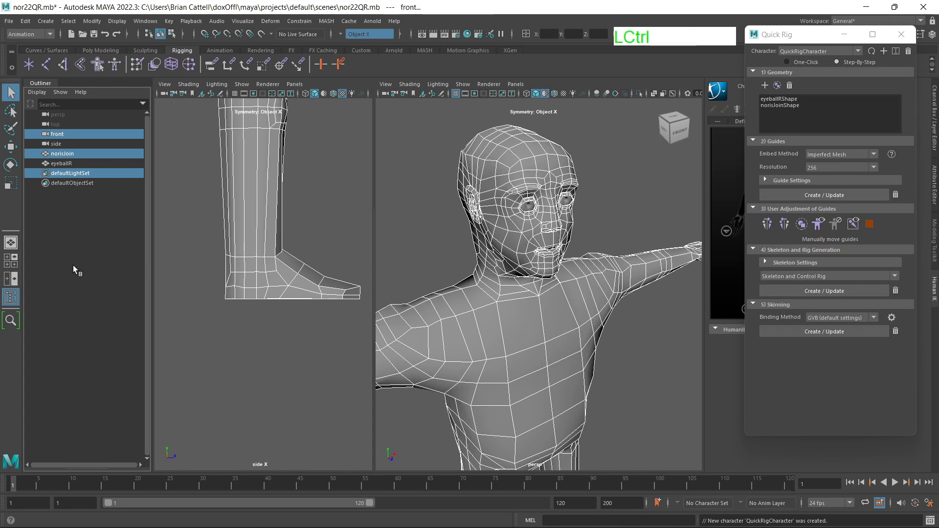
key(ctrl+z)
key(ctrl+z)
key(ctrl+z)
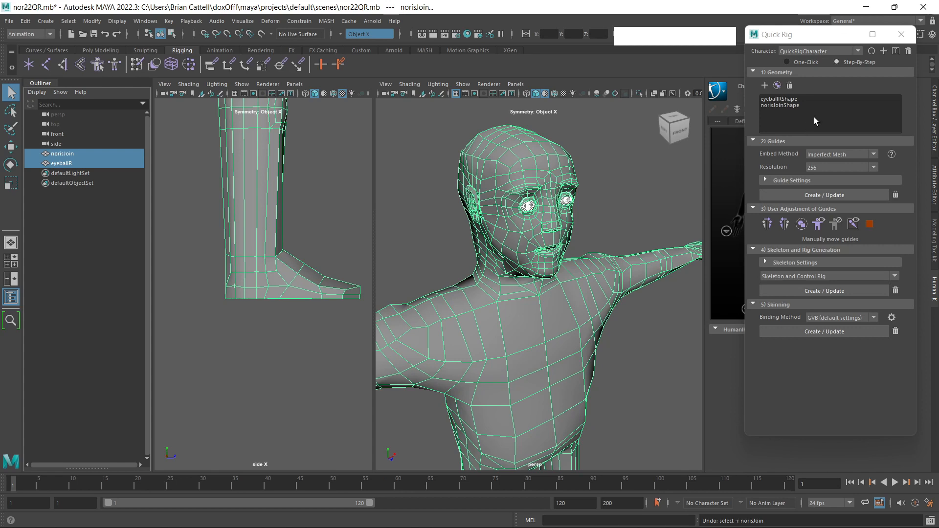
Step: Expand the guide settings and generate the character's guides with the existing options
click(766, 181)
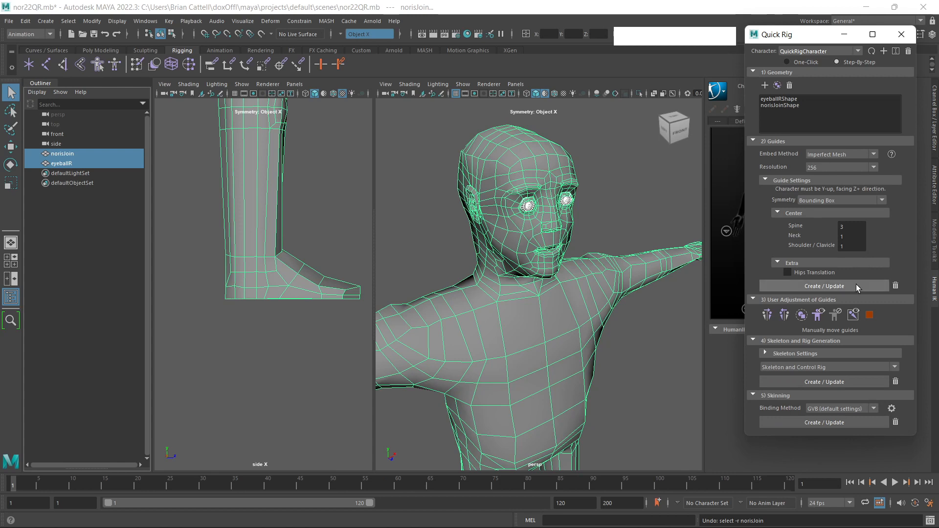
click(827, 285)
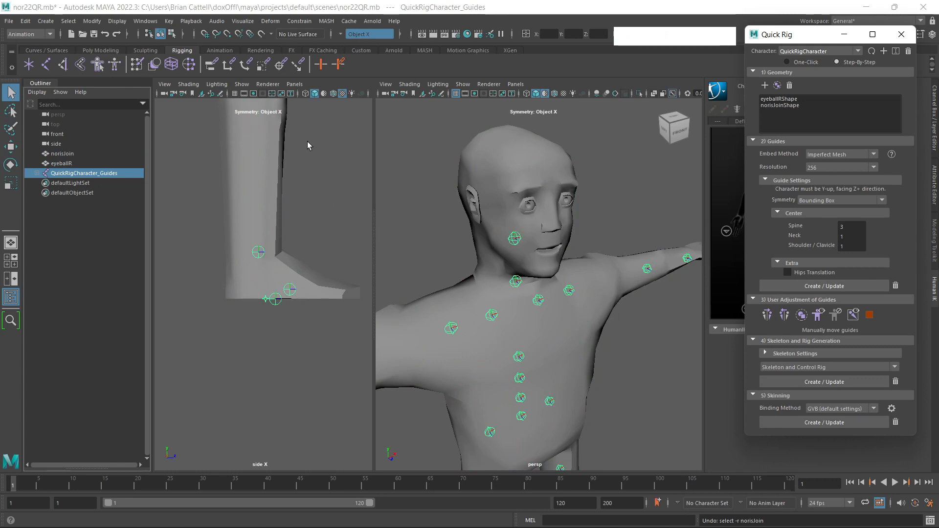
Step: Display the side view in wireframe and check the guide placement over the whole body in the side and perspective views
click(305, 93)
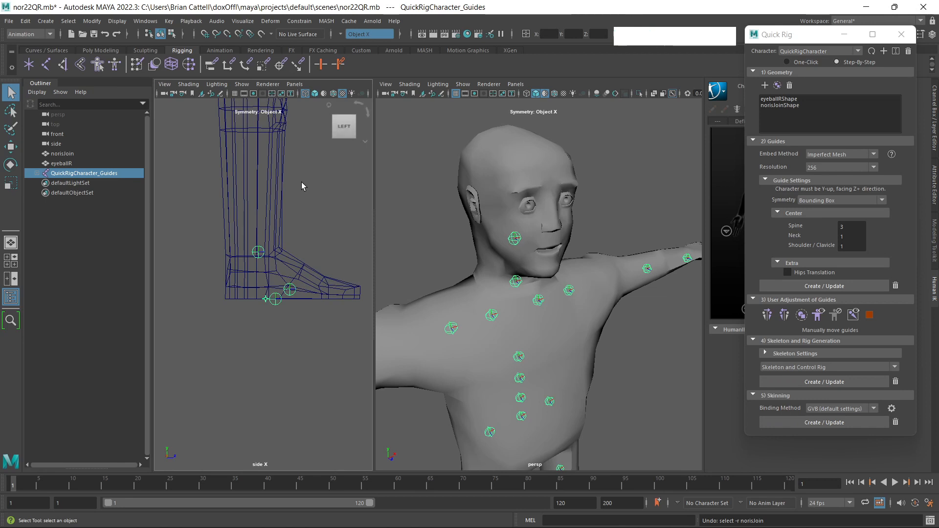
alt+middle_drag(301, 182, 285, 226)
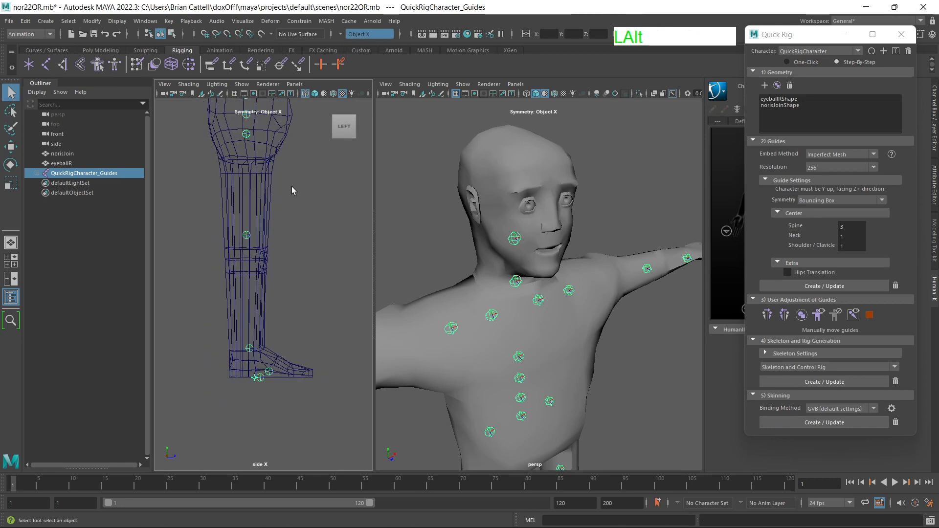
alt+middle_drag(291, 186, 295, 289)
scroll(296, 231, down, 2)
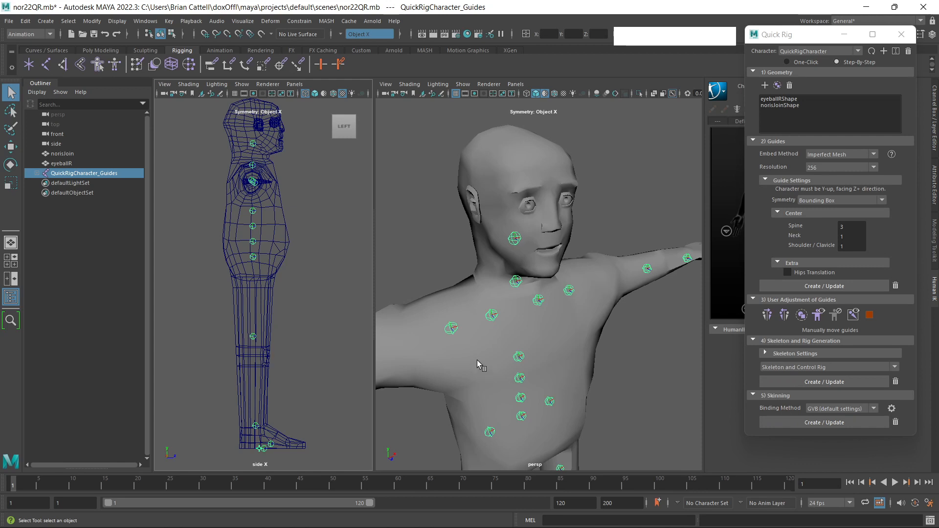
scroll(509, 342, down, 5)
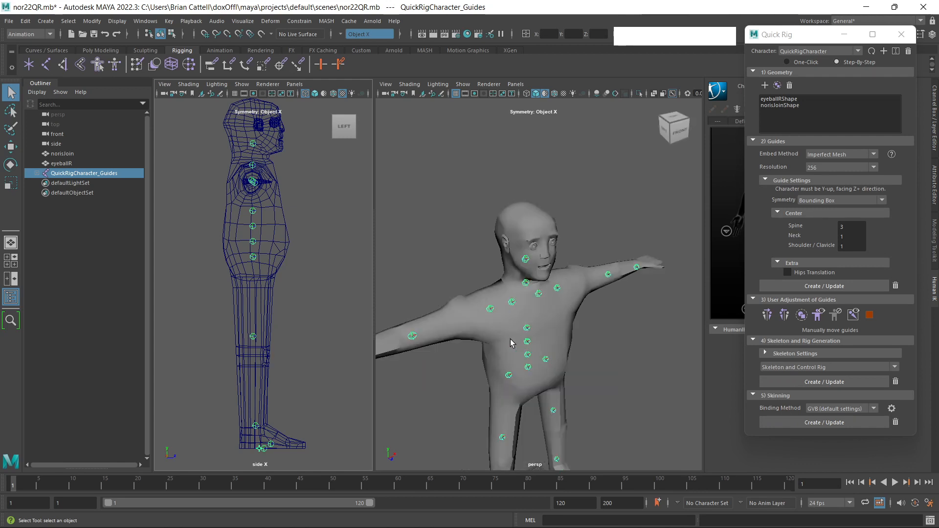
alt+middle_drag(501, 378, 551, 337)
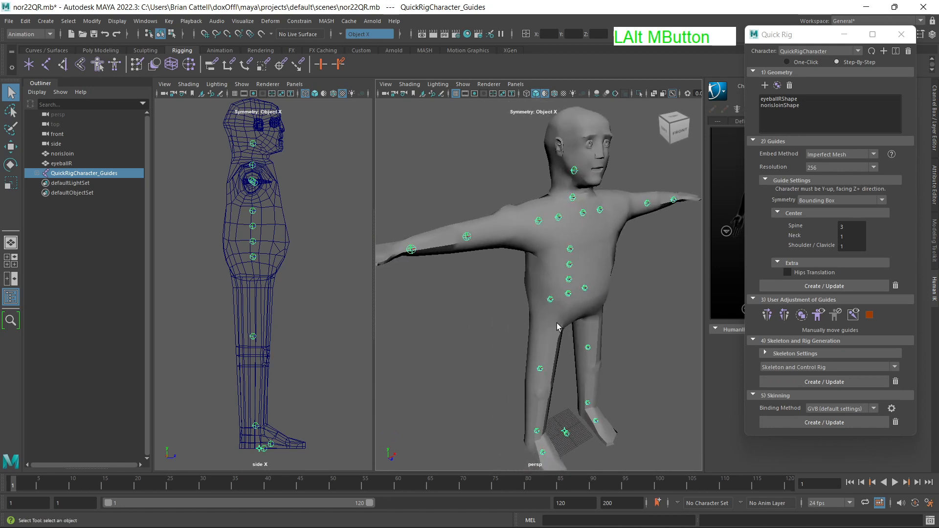
mouse_move(550, 329)
alt+mouse_down()
mouse_move(529, 325)
mouse_move(531, 313)
mouse_move(549, 332)
mouse_move(532, 315)
mouse_move(537, 338)
alt+mouse_up()
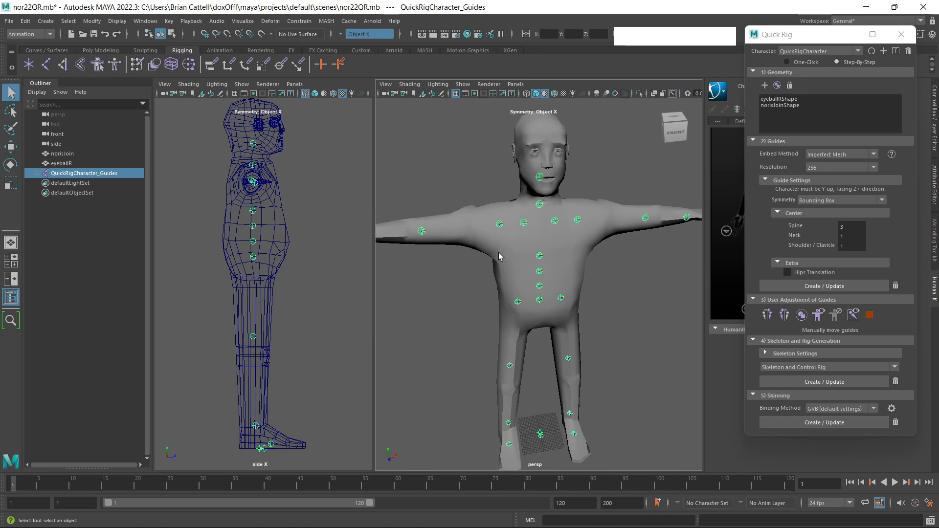
Step: Move the RightArm guide up and outward into the shoulder, to about X -17.9, Y 132.5
click(500, 225)
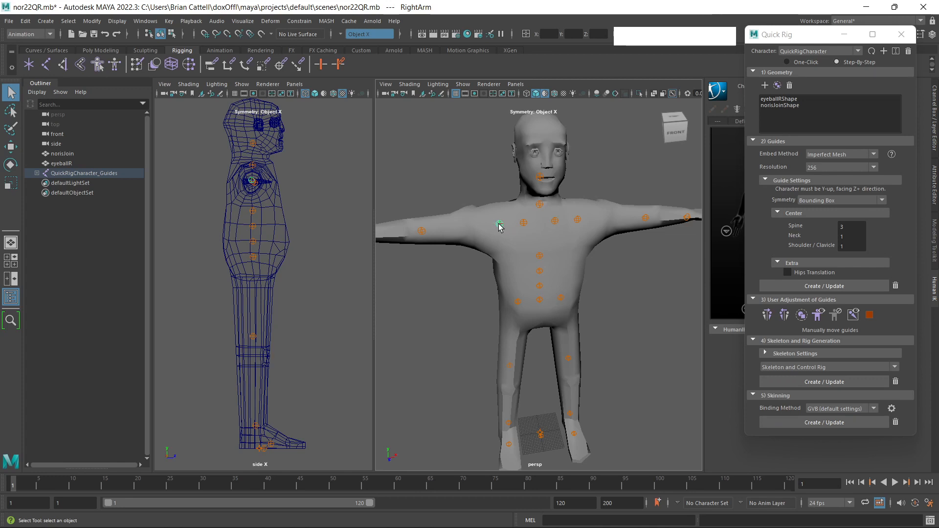
key(w)
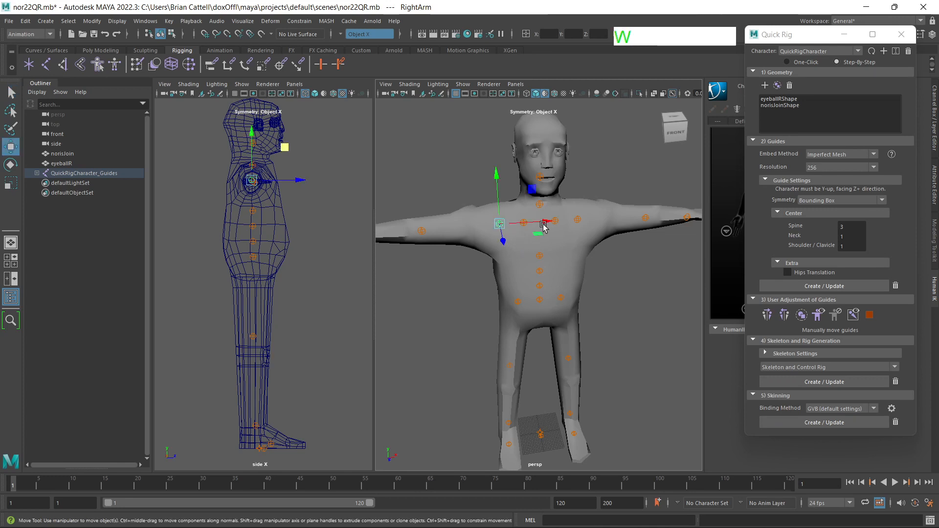
drag(534, 194, 529, 187)
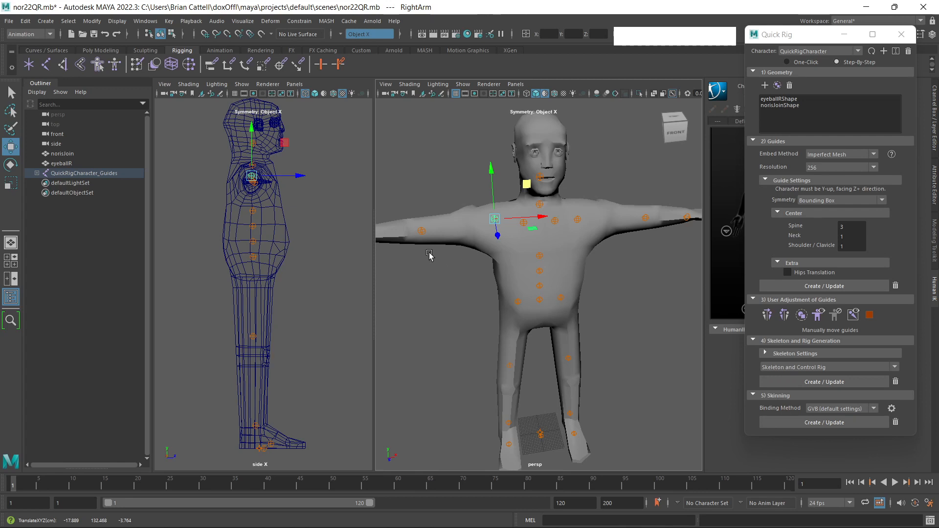
Step: Move the RightForeArm guide outward and slightly up to the elbow, at about X -49.4, Y 129.9
click(421, 232)
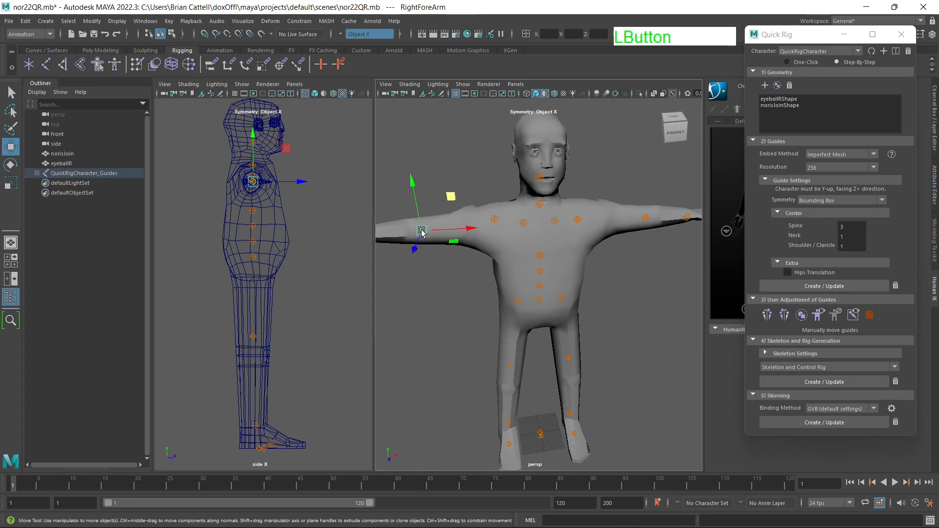
drag(461, 226, 436, 232)
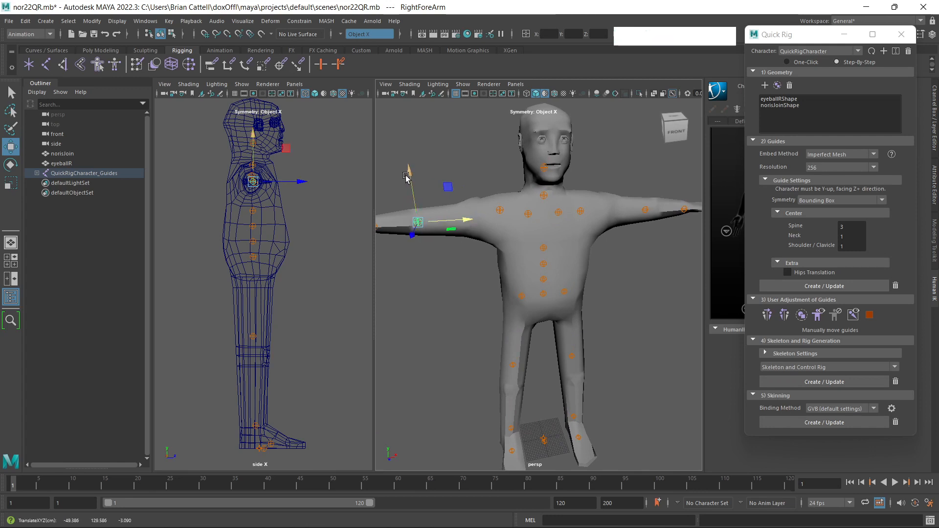
drag(408, 173, 409, 171)
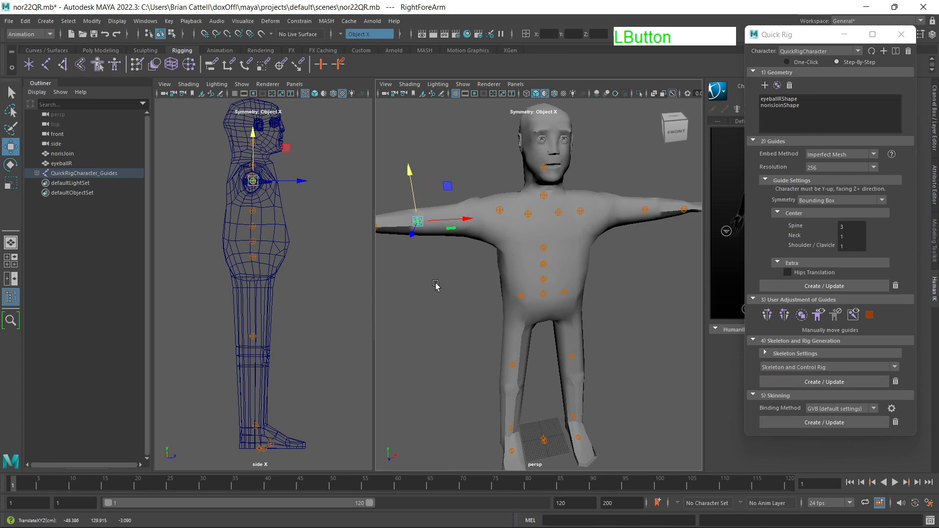
Step: Raise the RightHand guide slightly so it sits inside the wrist
scroll(436, 270, down, 3)
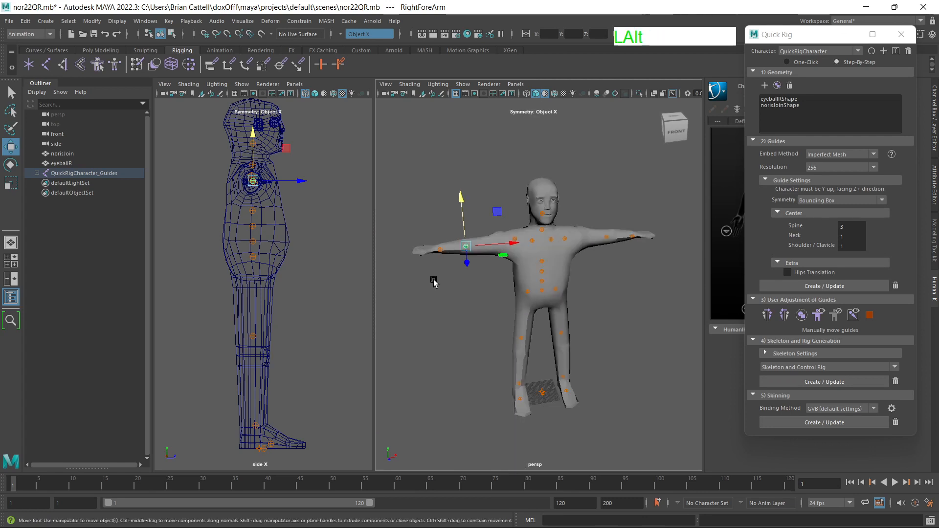
alt+scroll(435, 269, up, 4)
alt+middle_drag(419, 260, 549, 283)
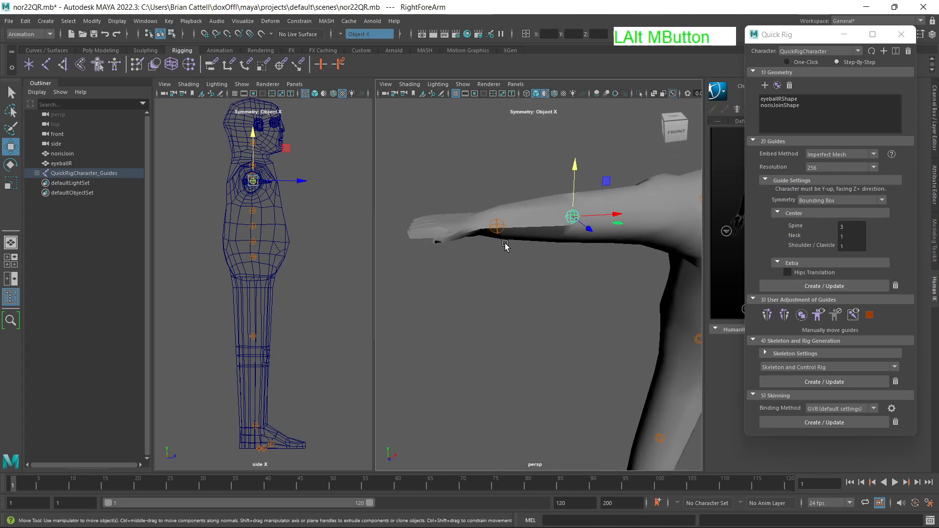
alt+drag(507, 294, 533, 243)
click(509, 205)
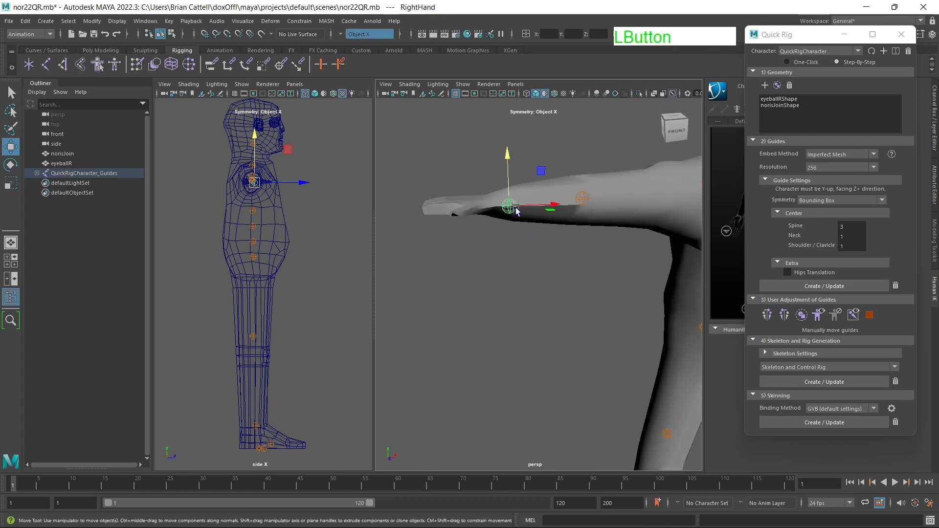
click(509, 160)
Step: Move the RightUpLeg guide down and slightly outward into the hip, to about X -11.3, Y 90.8
scroll(539, 306, down, 5)
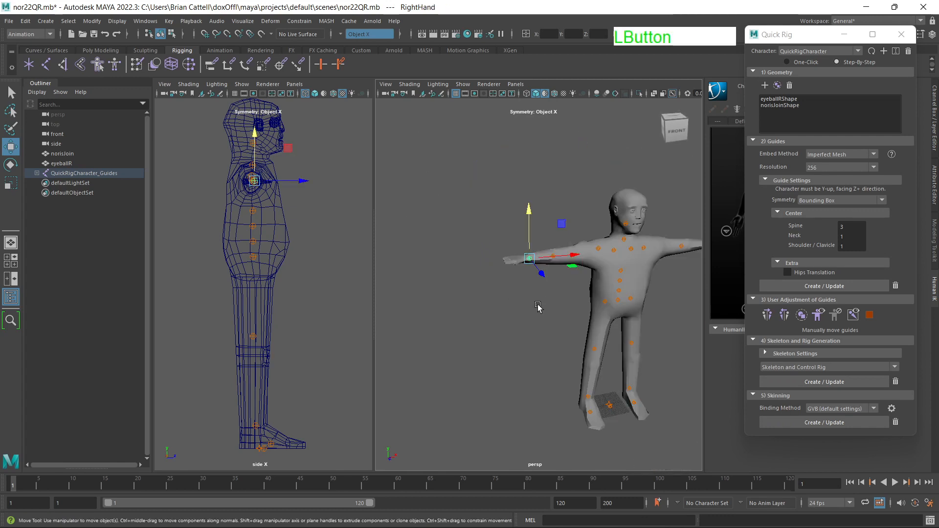
alt+middle_drag(601, 318, 544, 318)
alt+drag(543, 318, 491, 317)
scroll(631, 329, up, 5)
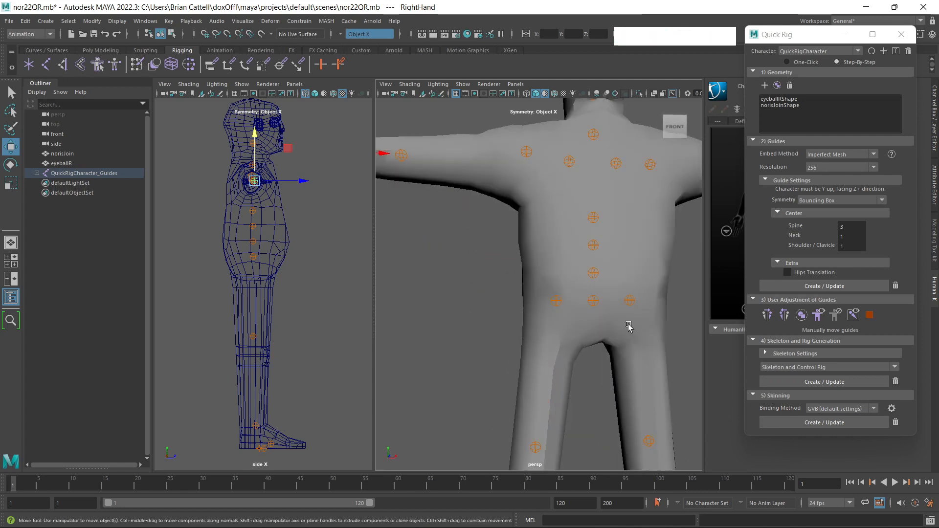
click(553, 300)
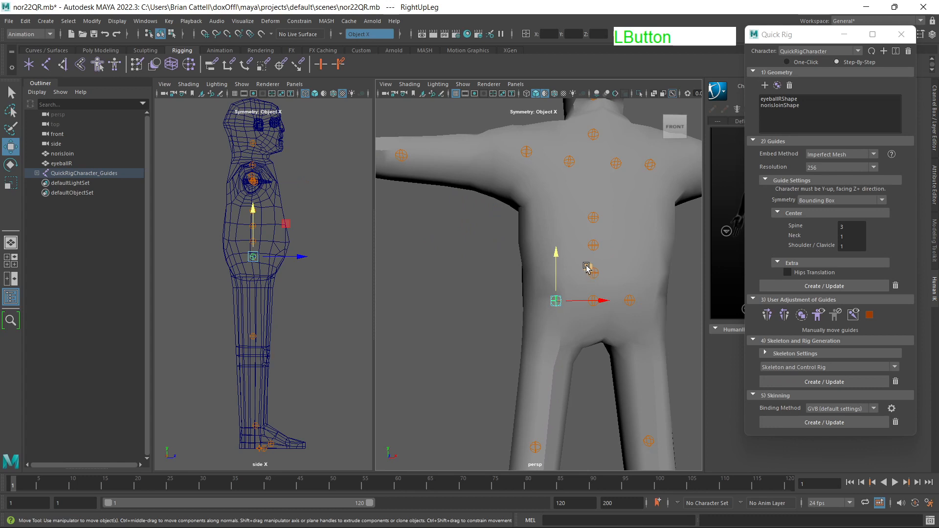
drag(587, 268, 584, 275)
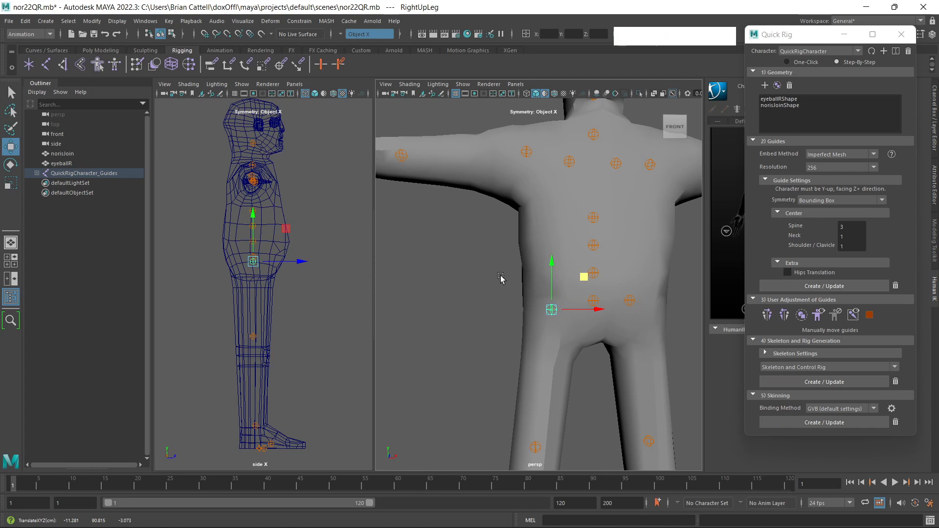
Step: Raise the three spine guides so they are spread higher along the torso, with Spine2 raised in two moves
click(594, 216)
drag(595, 181, 595, 172)
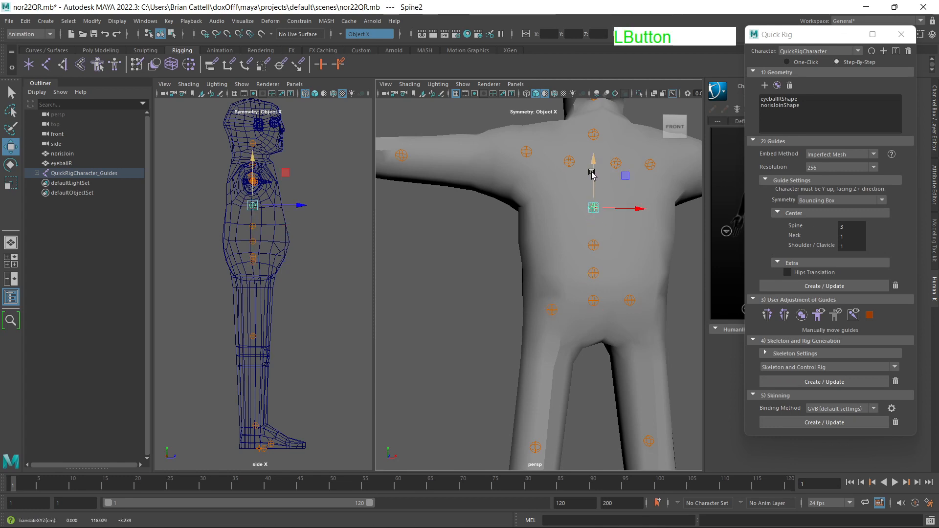
click(594, 246)
mouse_move(595, 222)
mouse_down()
mouse_move(595, 213)
mouse_move(594, 240)
mouse_up()
click(595, 273)
click(593, 207)
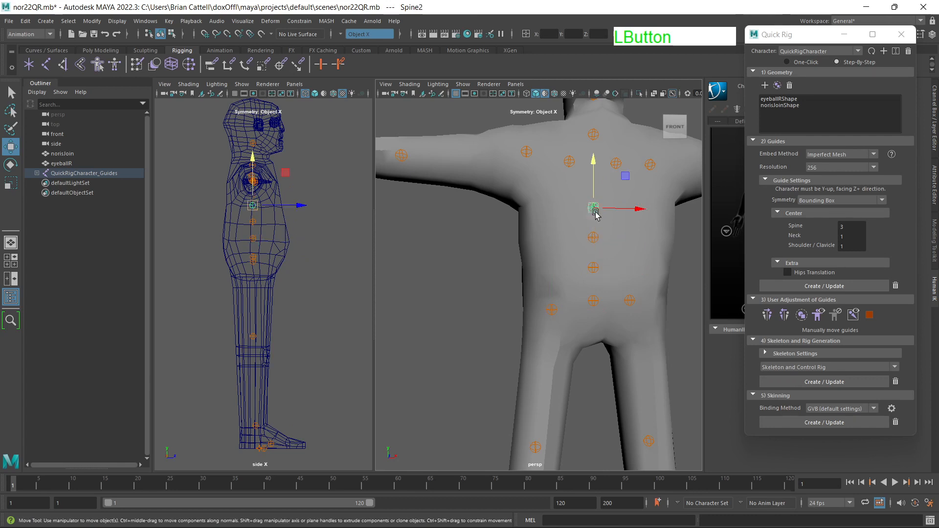
drag(594, 186, 595, 174)
Step: Lower the RightLeg guide to the knee and shift it forward in the side view, to about Y 45.7, Z -0.6
scroll(582, 211, down, 5)
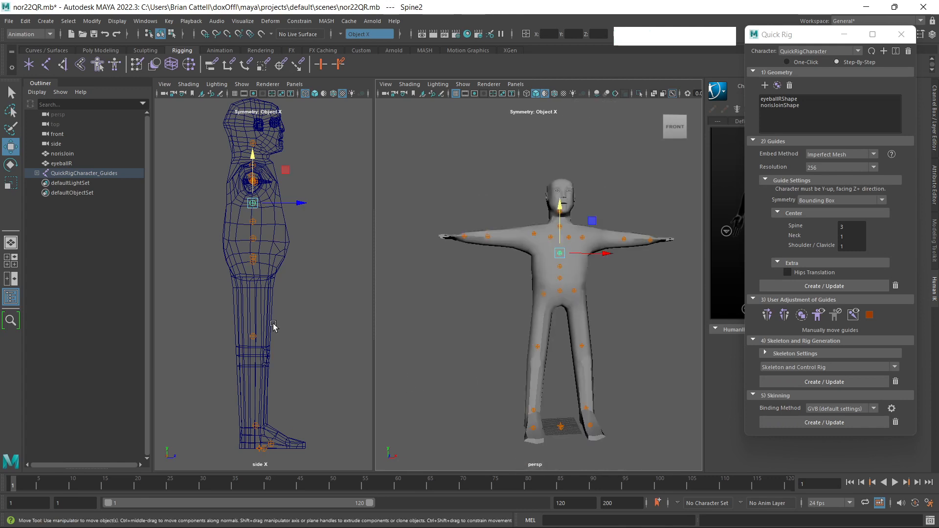
click(254, 336)
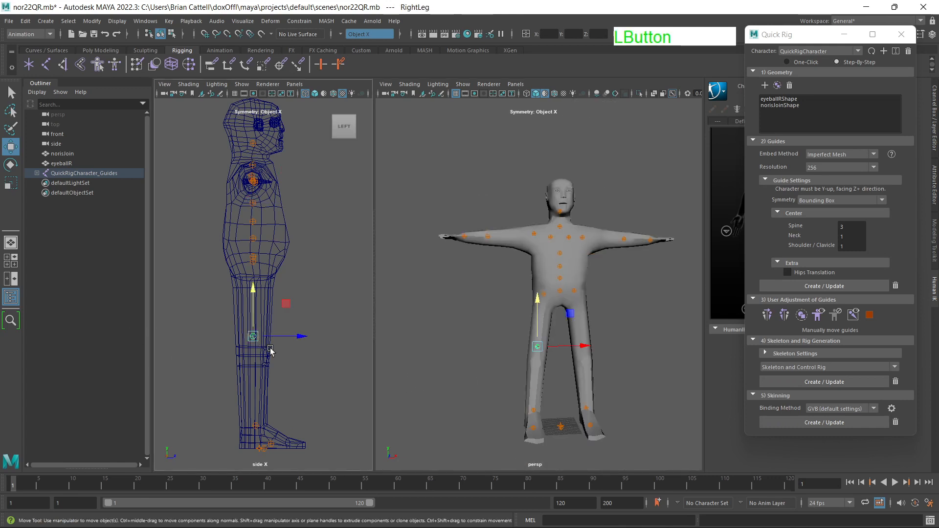
drag(253, 296, 252, 314)
drag(296, 355, 302, 356)
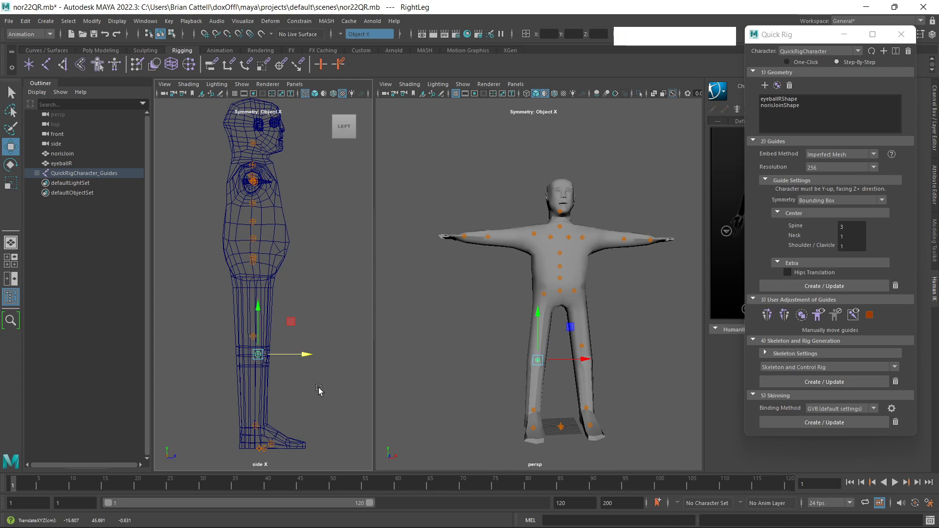
Step: Examine the RightFoot, RightToeBase, Reference and root guides around the foot in the side view, selecting each to identify it
click(254, 425)
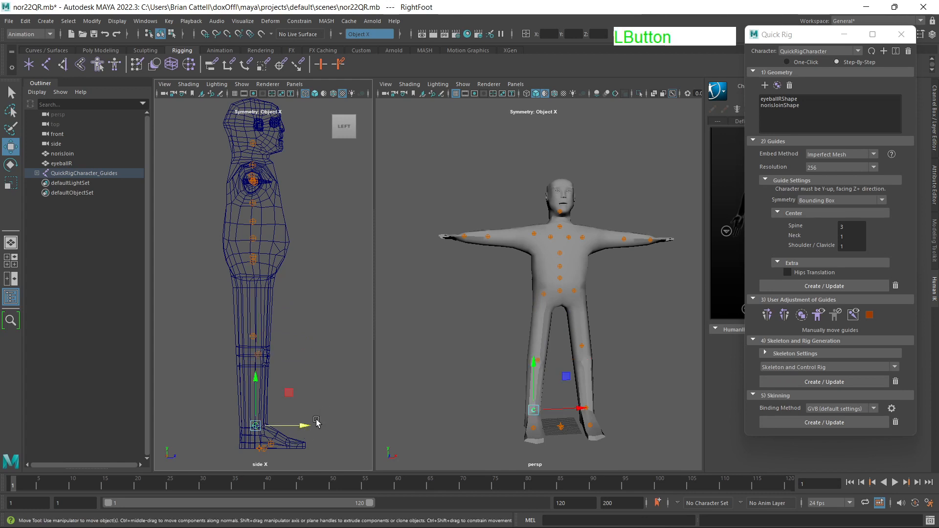
scroll(311, 415, up, 3)
alt+middle_drag(304, 424, 294, 332)
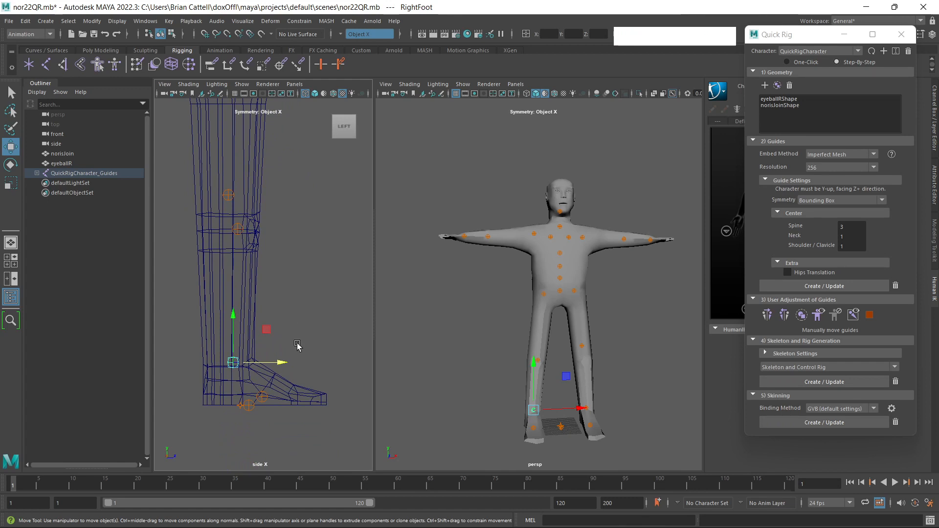
mouse_move(299, 343)
alt+mouse_down()
mouse_move(314, 339)
mouse_move(301, 337)
alt+mouse_up()
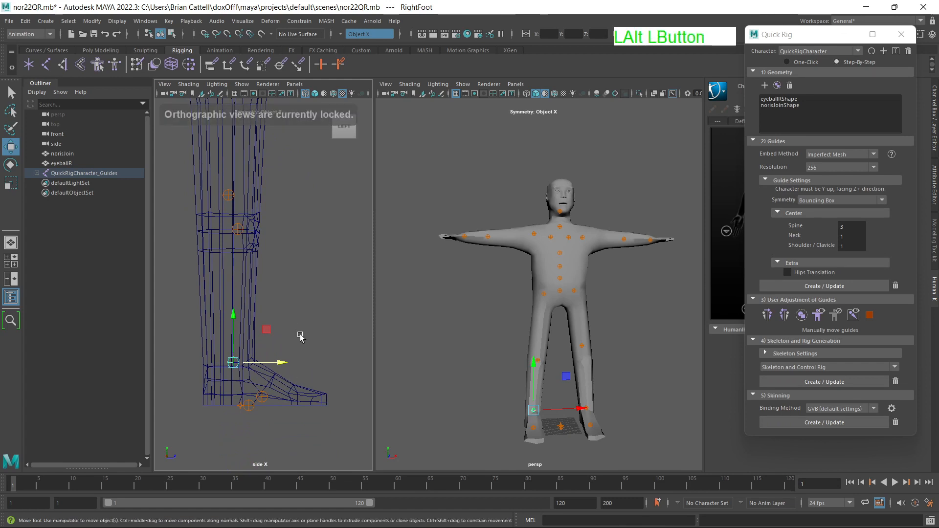
alt+middle_drag(301, 335, 310, 364)
scroll(303, 285, up, 3)
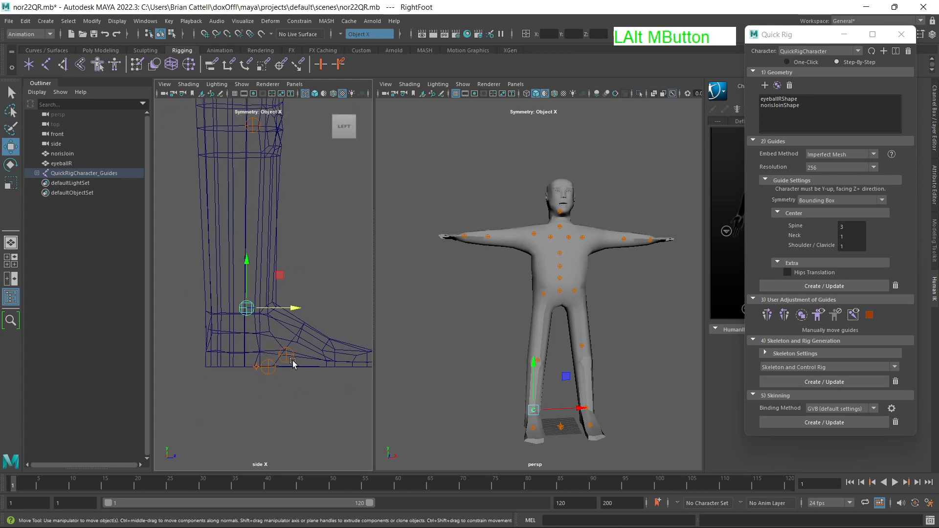
click(286, 355)
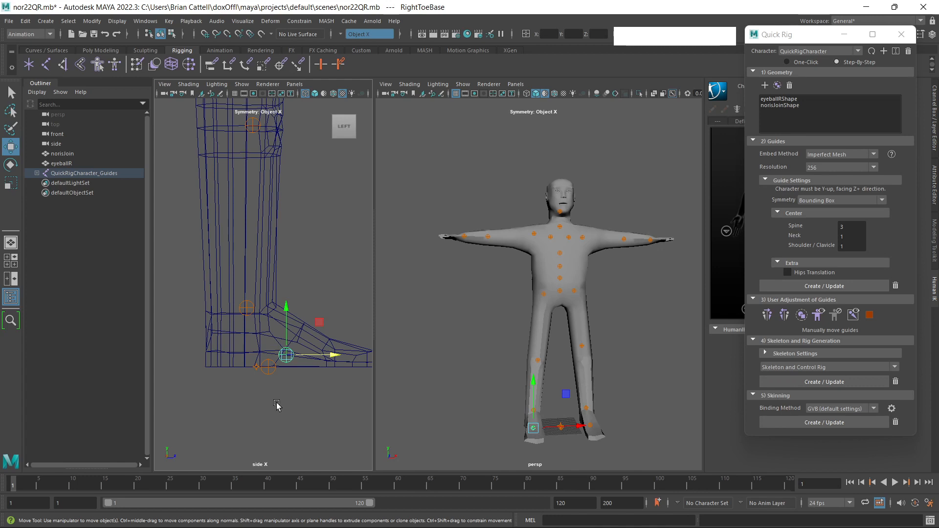
click(268, 371)
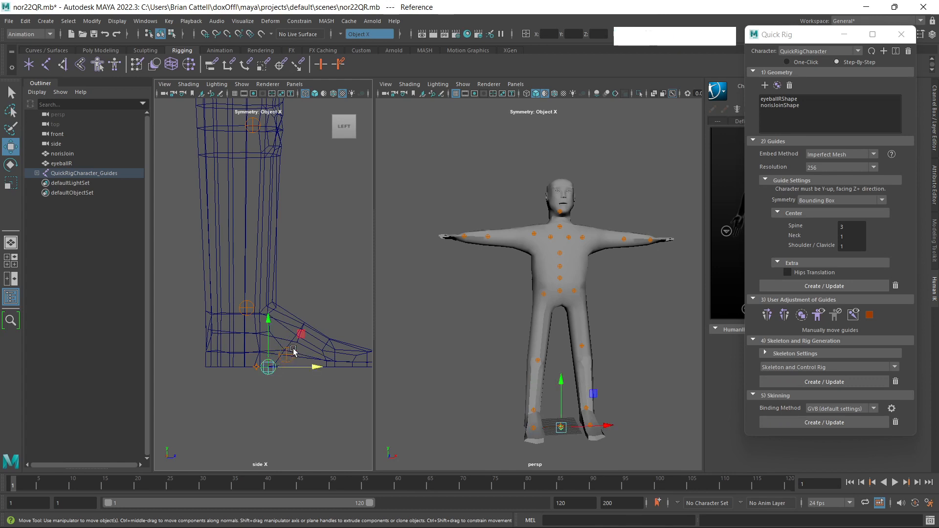
click(264, 390)
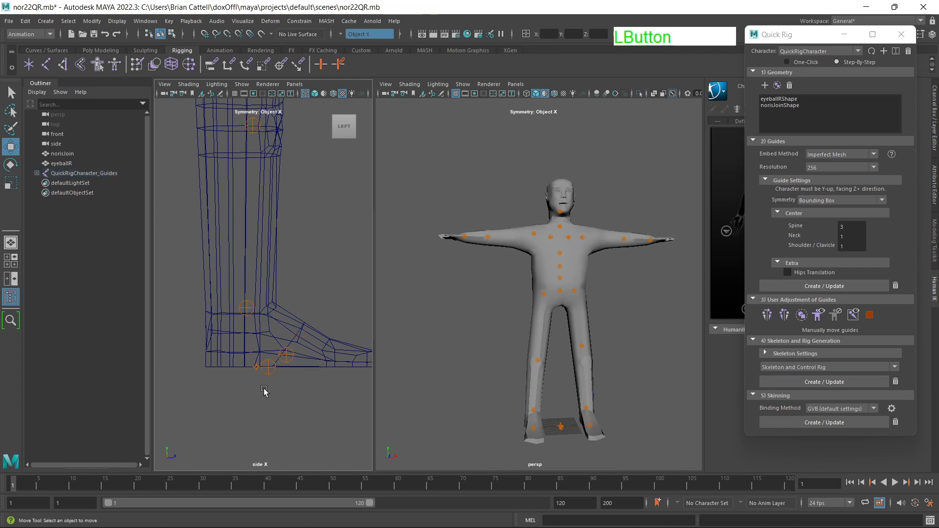
click(254, 372)
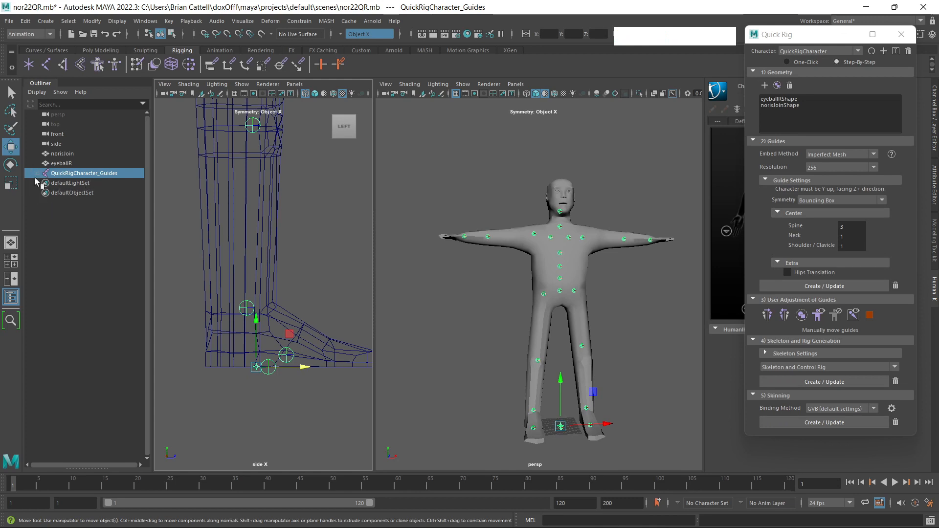
click(269, 371)
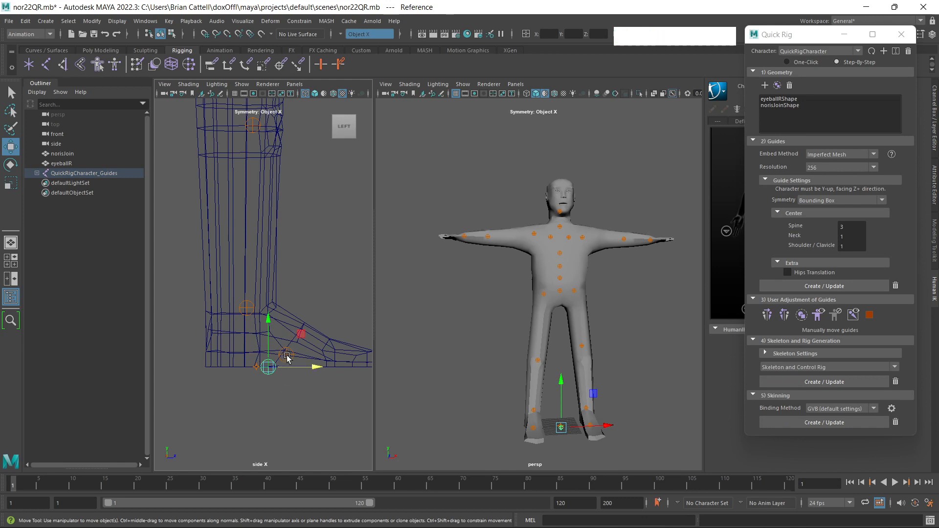
click(287, 356)
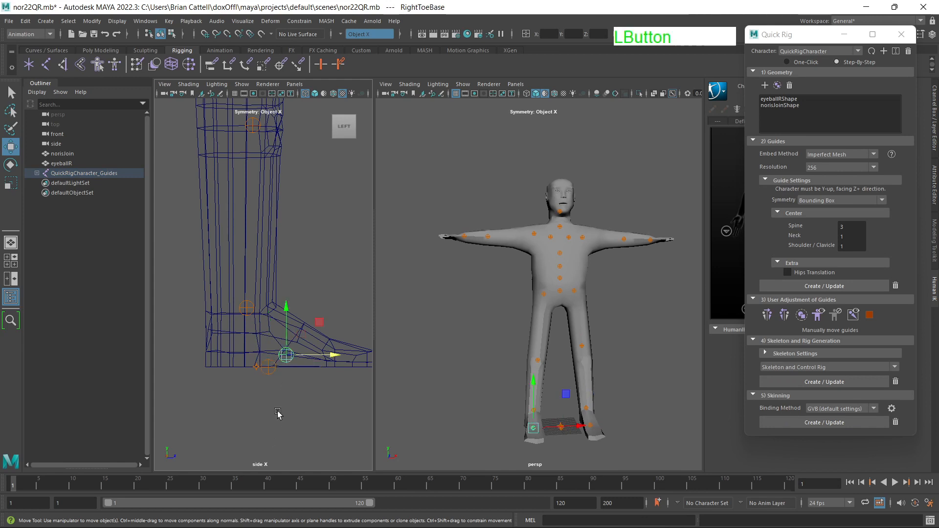
scroll(291, 249, down, 5)
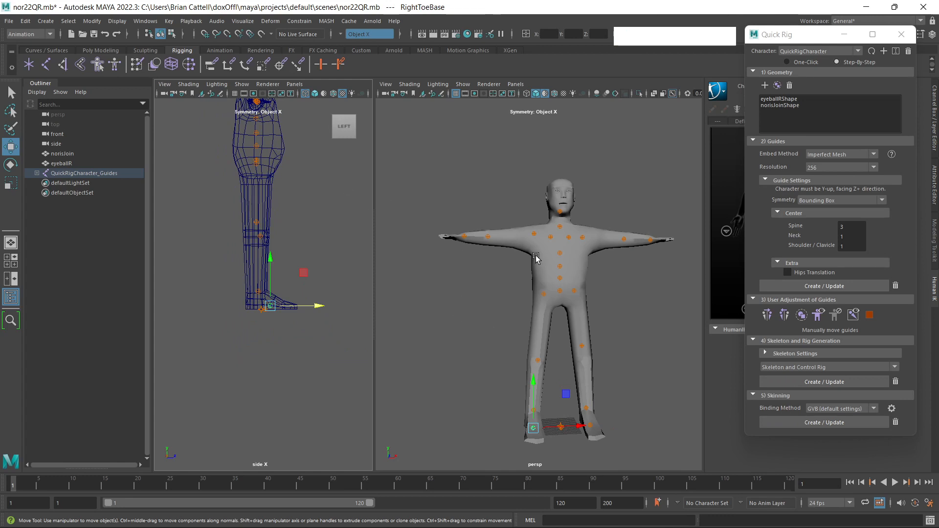
Step: Clear the selection, turn the perspective view to face the front, and compare the guides on both sides of the body
click(618, 139)
click(673, 127)
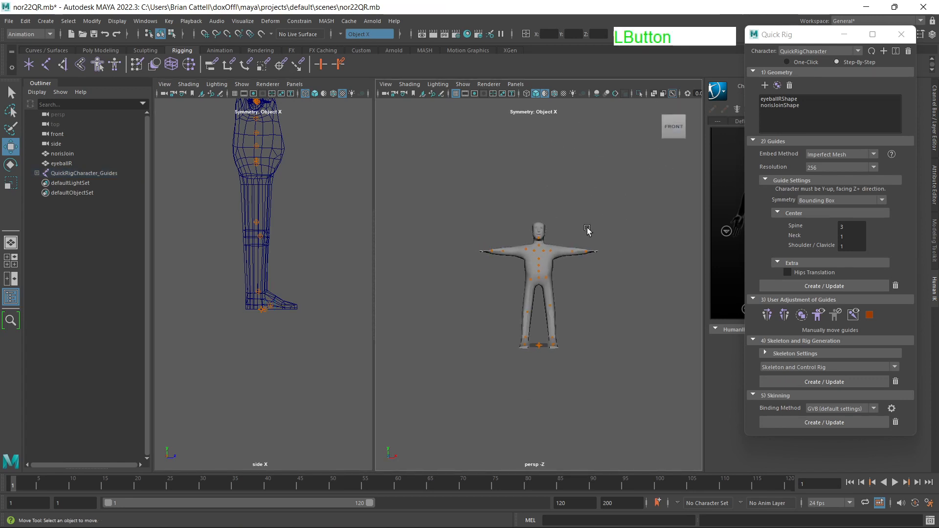
scroll(543, 220, up, 6)
alt+middle_drag(550, 213, 587, 283)
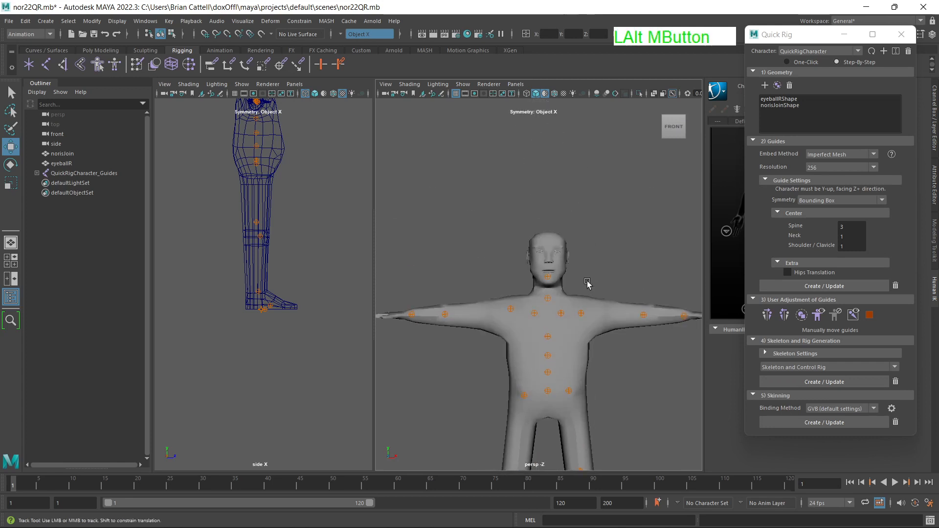
scroll(583, 281, up, 3)
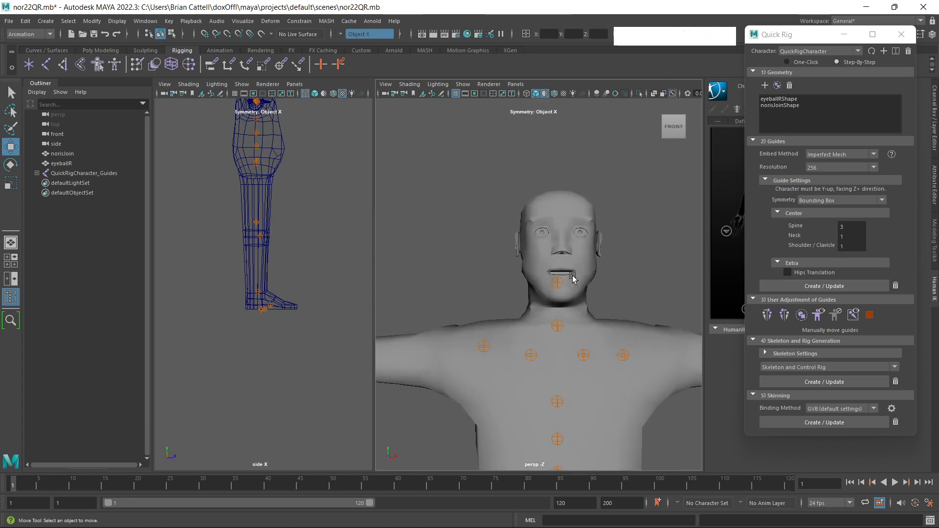
alt+middle_drag(625, 325, 553, 247)
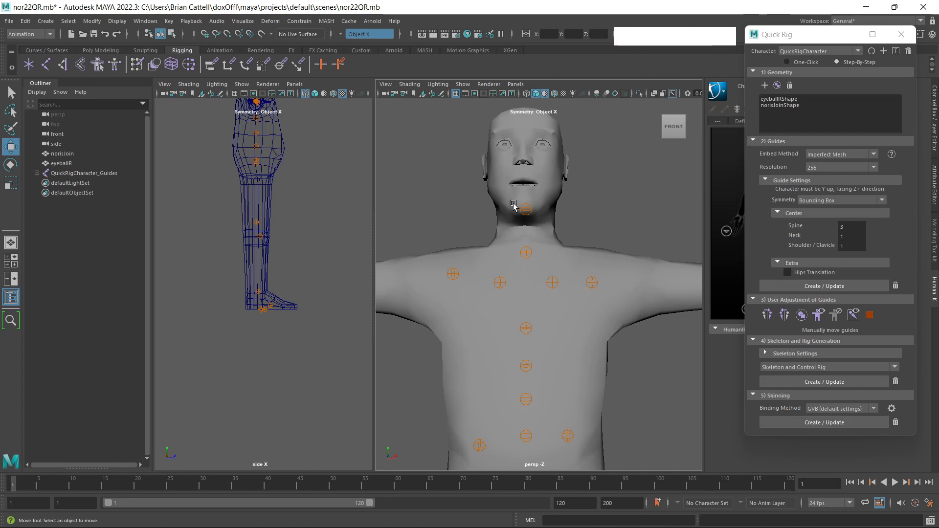
scroll(550, 285, down, 3)
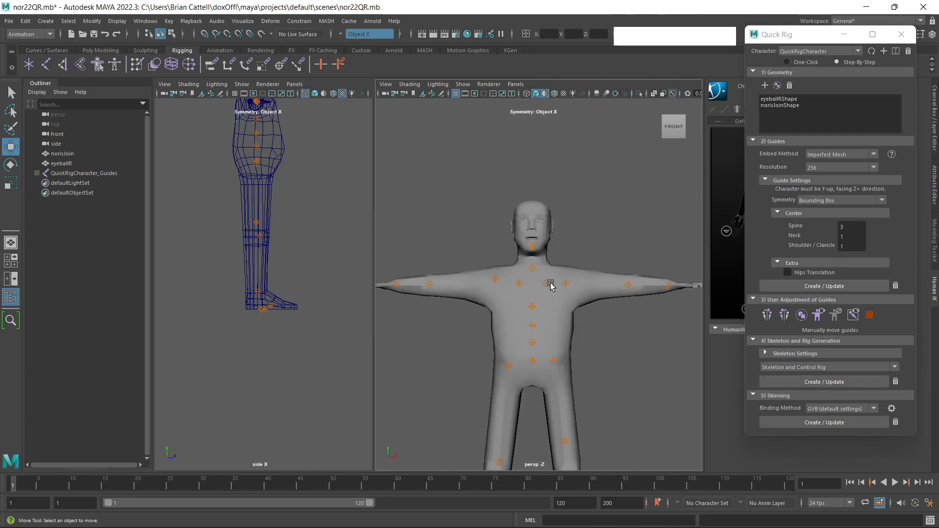
scroll(551, 285, down, 2)
alt+middle_drag(542, 362, 551, 274)
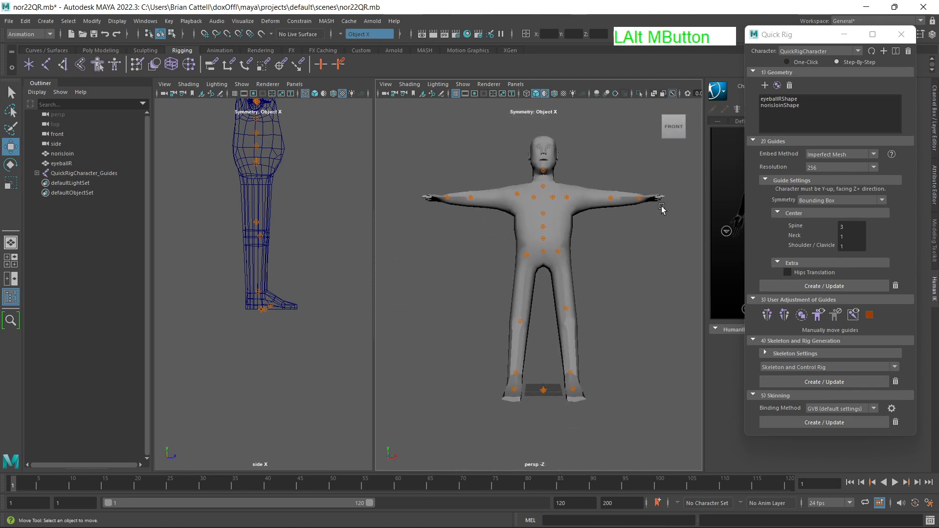
Step: Select all the guides and mirror the adjusted right-side guides onto the character's left side
click(803, 318)
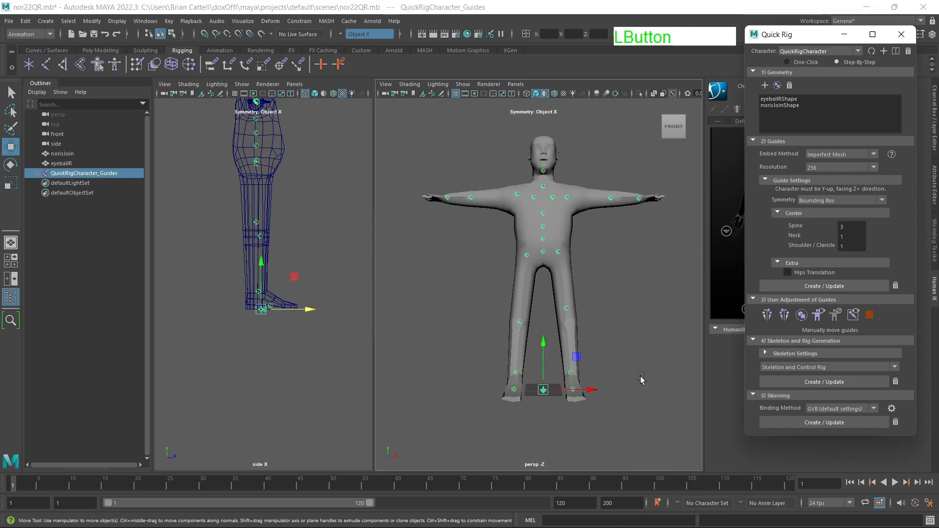
click(768, 314)
Step: Examine how the RightForeArm and RightHand guides sit inside the arm, comparing the front and side views
scroll(502, 210, up, 5)
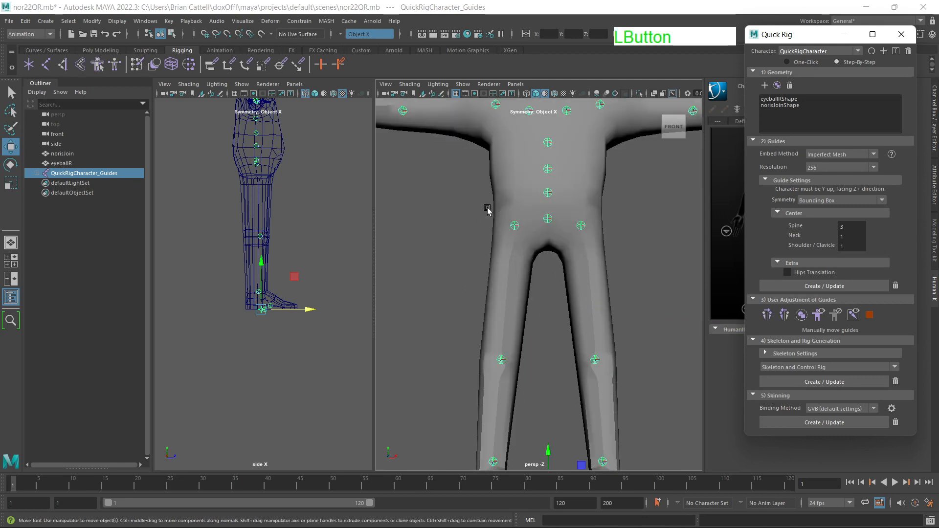
alt+middle_drag(486, 180, 541, 298)
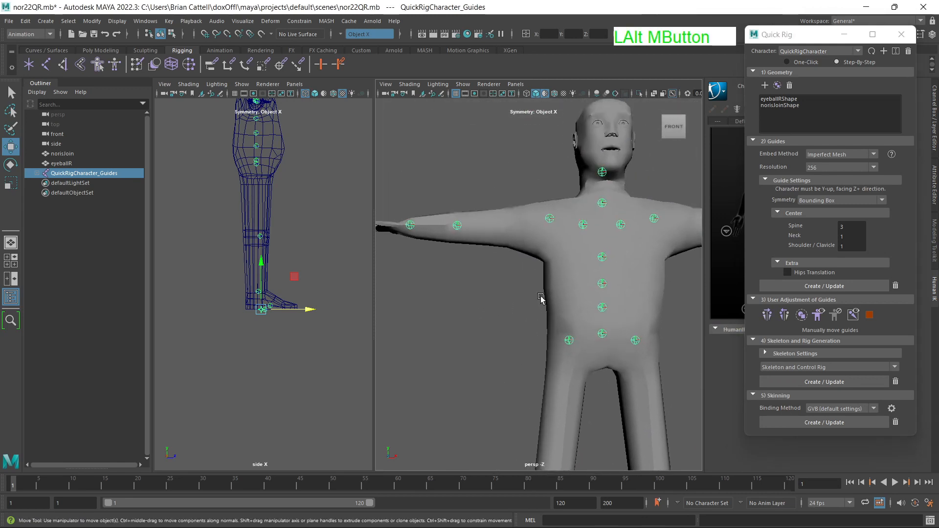
click(457, 225)
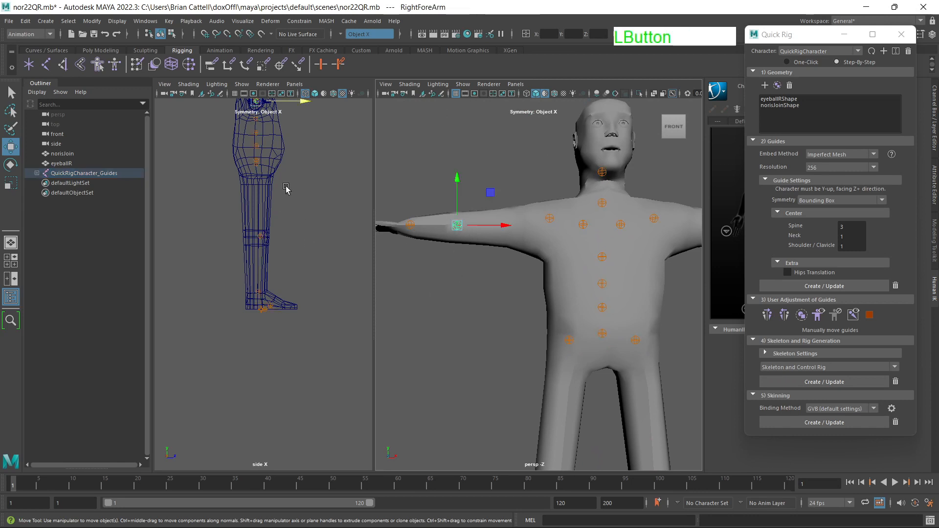
alt+middle_drag(300, 170, 312, 309)
scroll(298, 273, up, 8)
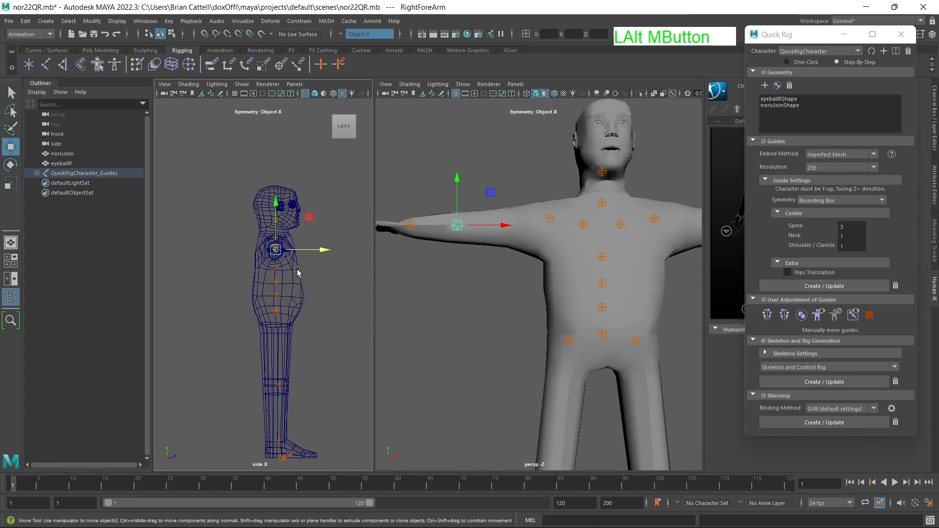
alt+middle_drag(308, 213, 264, 289)
scroll(259, 282, up, 2)
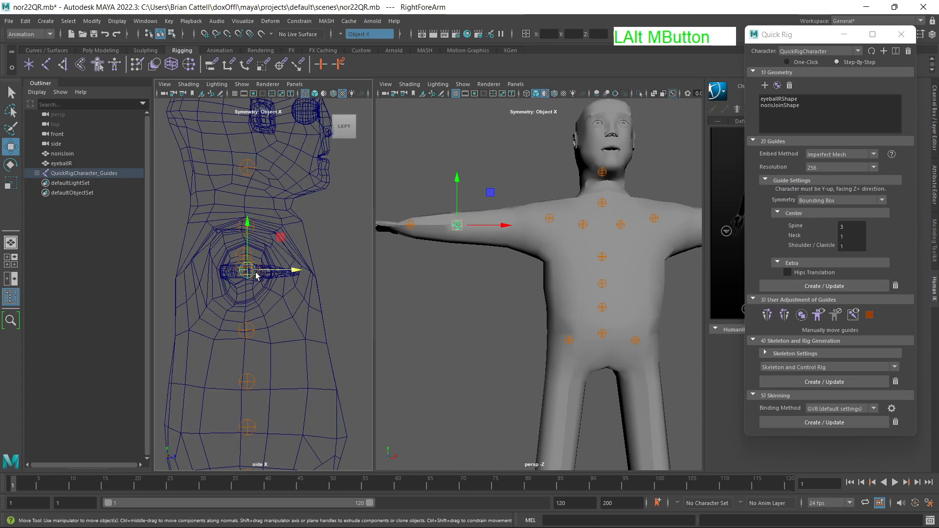
scroll(252, 271, up, 2)
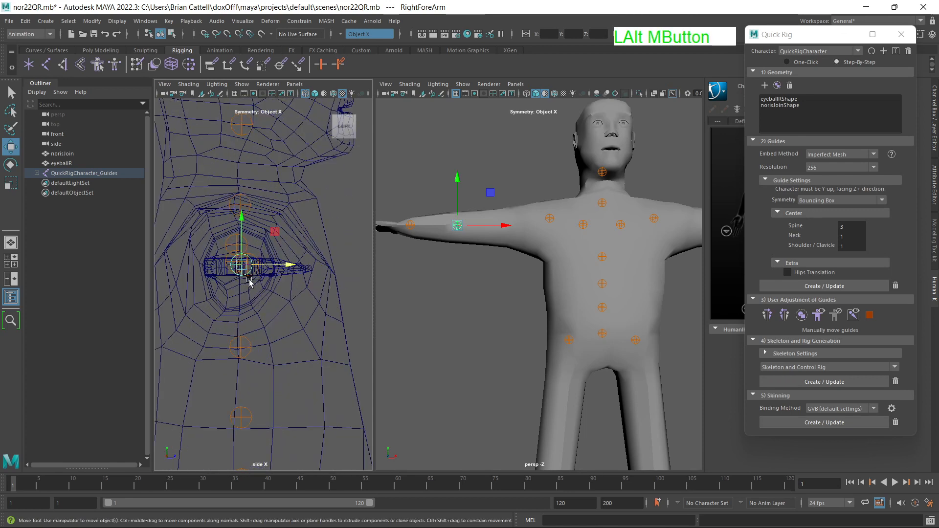
click(411, 227)
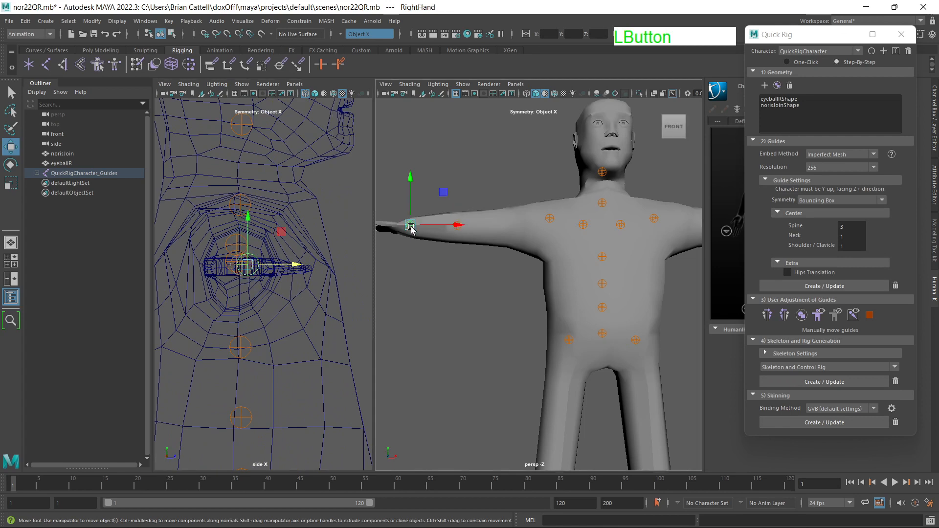
Step: Lower the RightShoulder and RightArm guides slightly, with RightArm at about Y 131, and mirror the right-side guides to the left
click(549, 218)
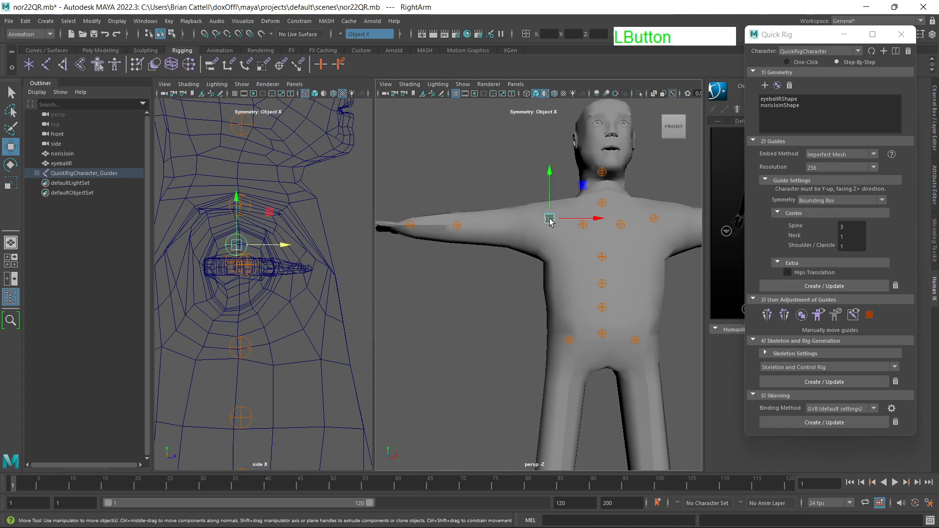
click(582, 225)
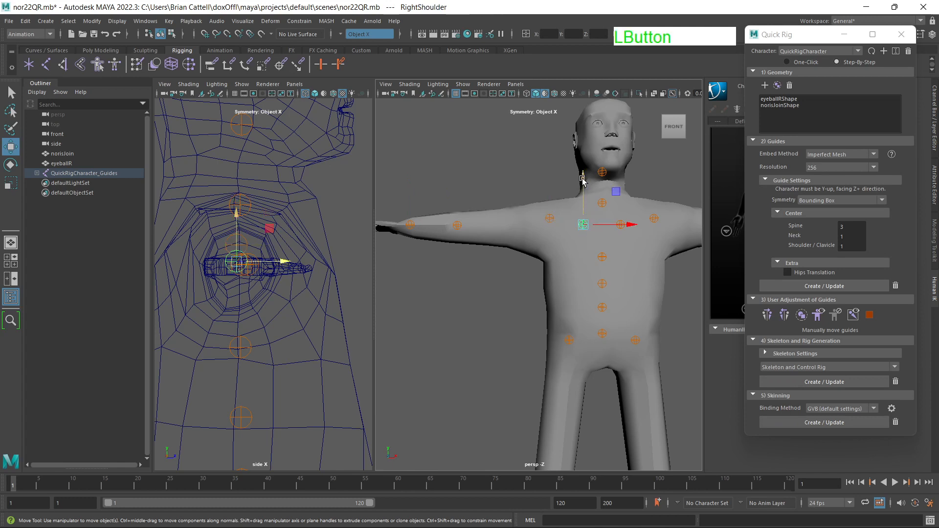
drag(583, 179, 551, 180)
click(549, 219)
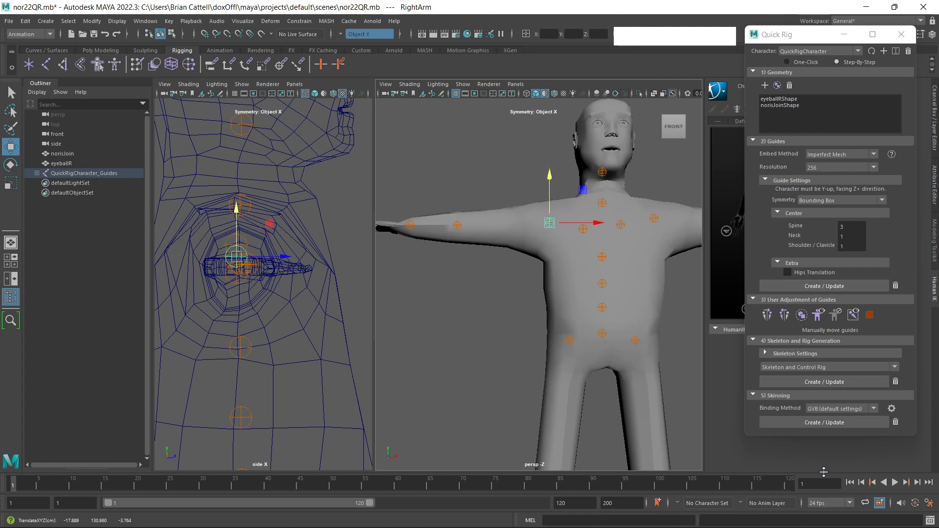
click(784, 315)
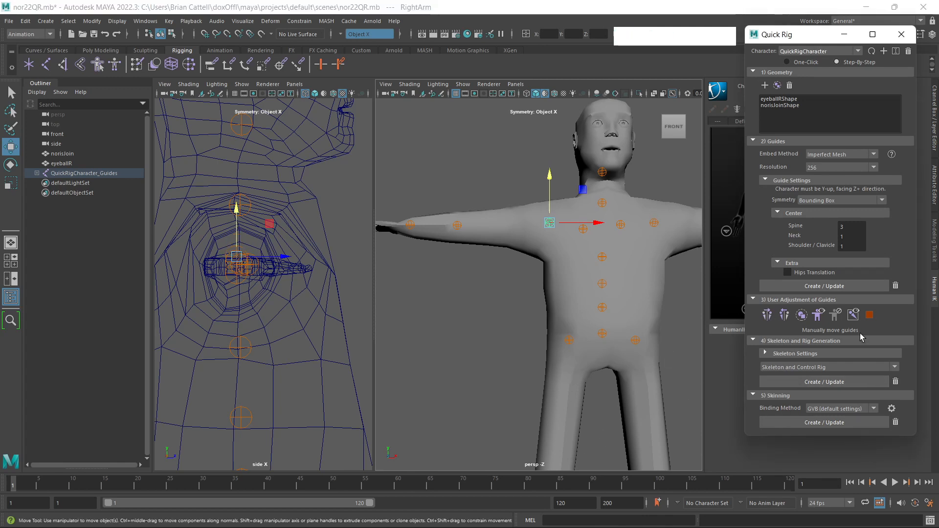
click(769, 315)
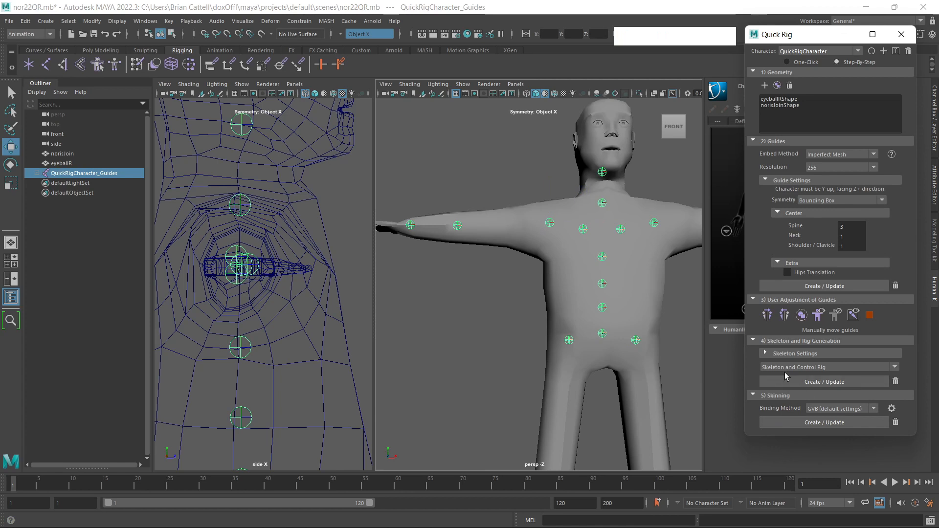
Step: Review the skeleton settings for T-Stance Correction and joint X axis alignment
click(765, 353)
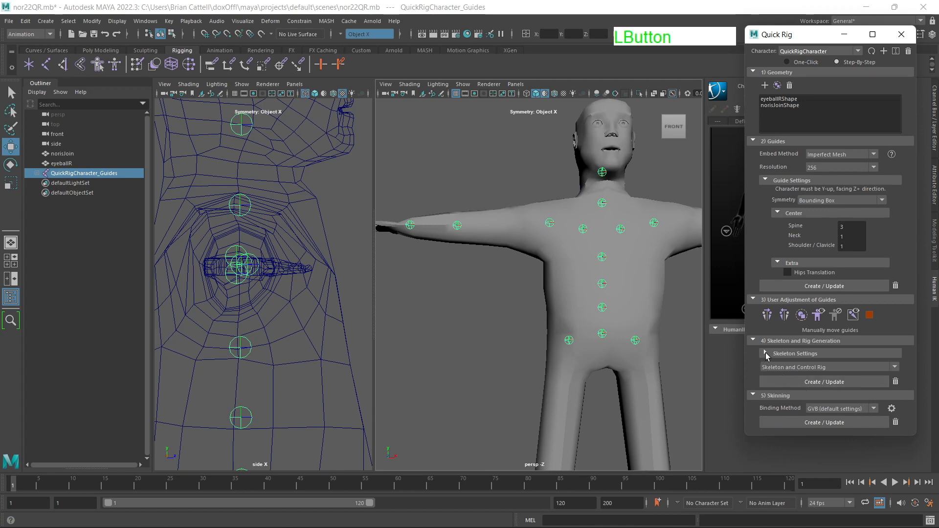
scroll(847, 348, down, 1)
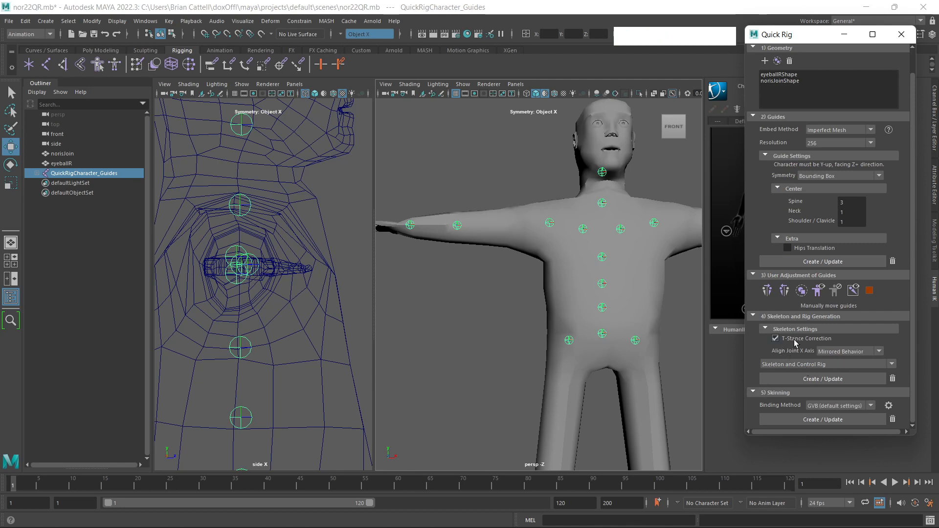
click(766, 329)
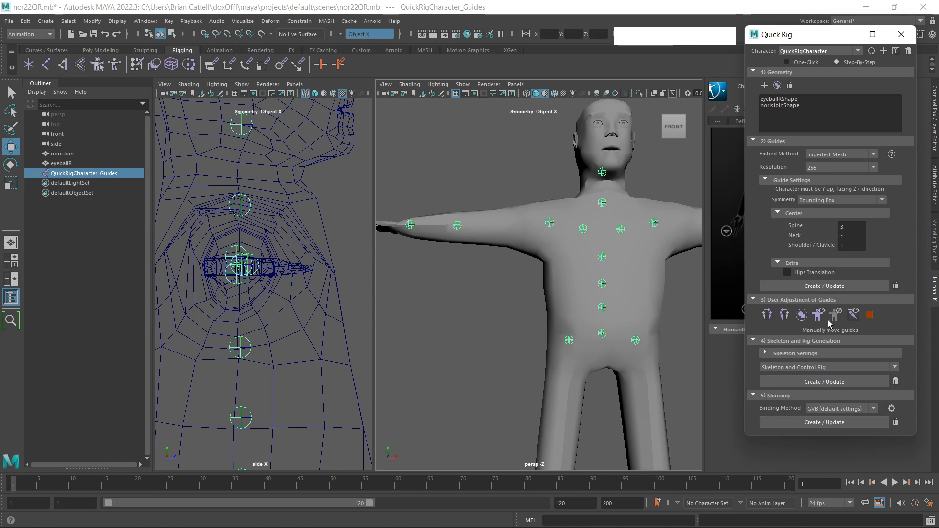
Step: Set the rig generation to Skeleton Only and create the skeleton from the guides
click(895, 366)
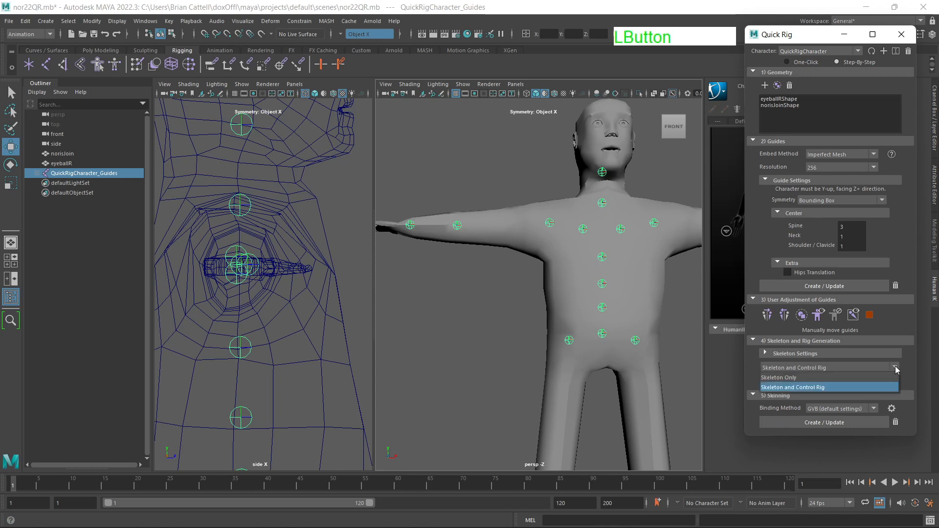
click(782, 378)
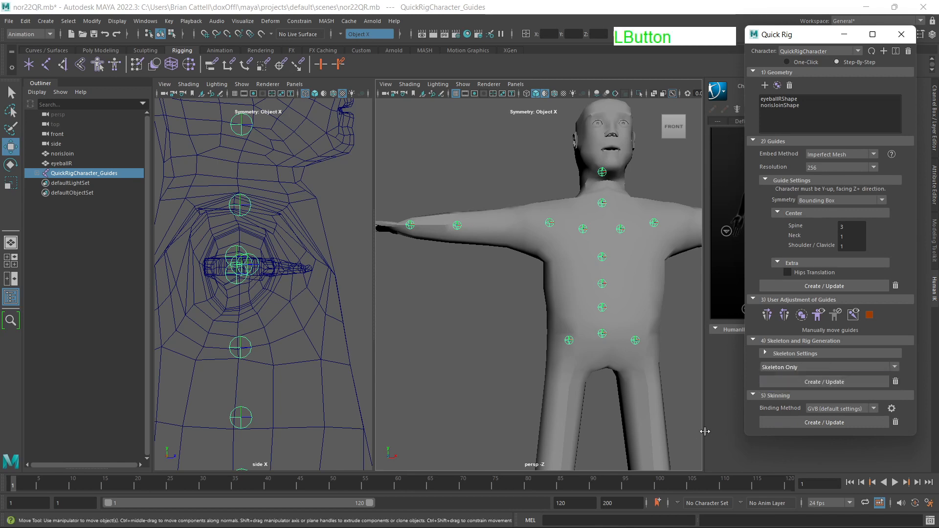
click(814, 385)
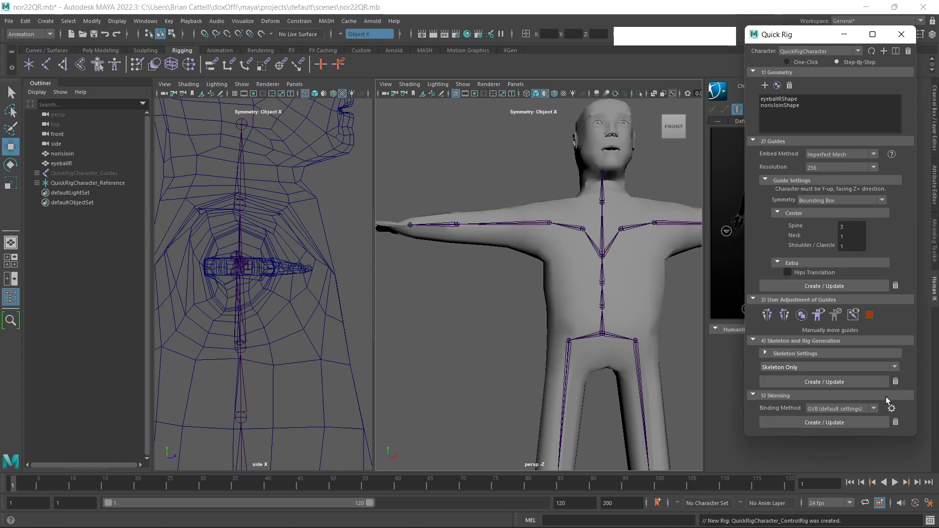
Step: Bind the character mesh to the skeleton using the GVB (default settings) binding method
click(820, 423)
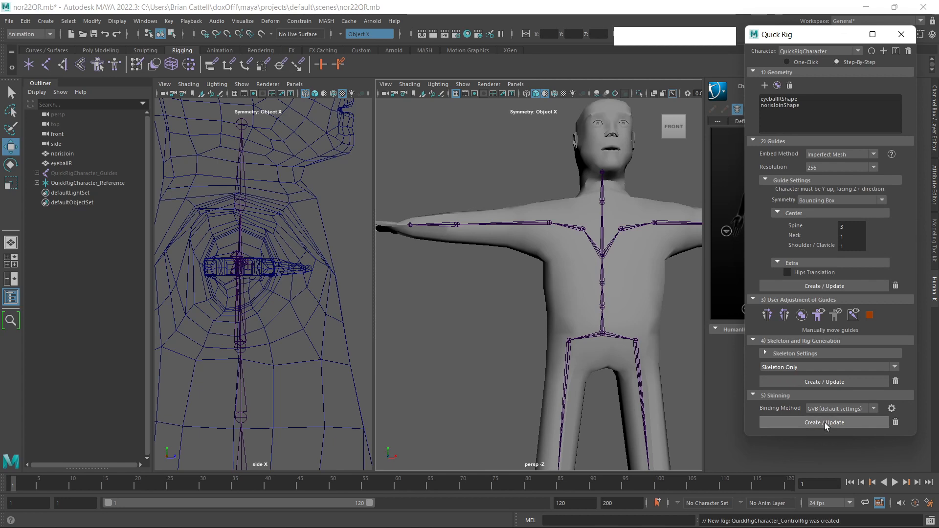
click(825, 422)
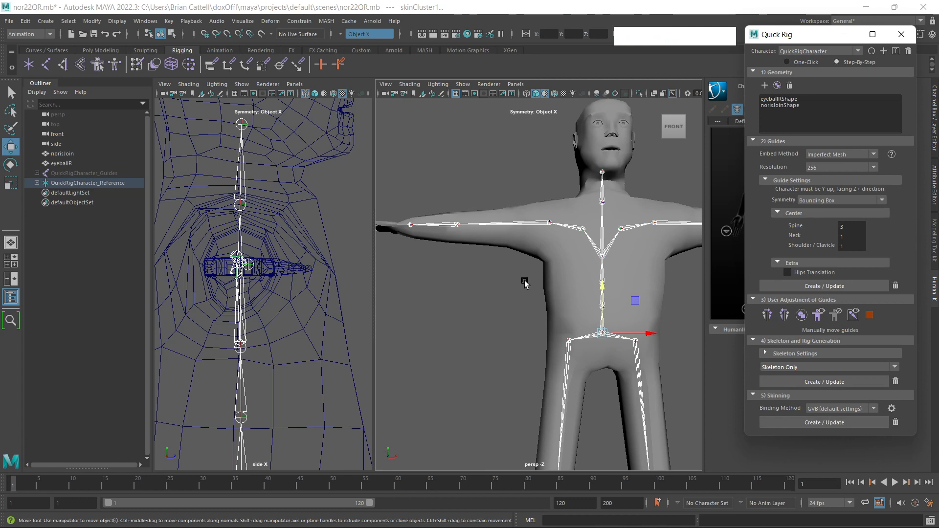
Step: Move the RightFoot joint backward and forward from an angled view of the legs to test the skin deformation
scroll(522, 283, down, 3)
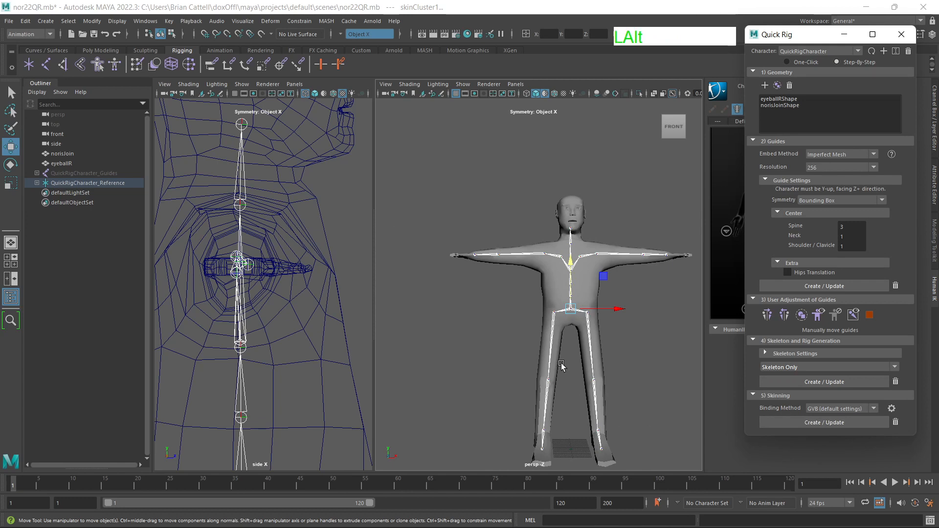
alt+middle_drag(563, 395, 541, 355)
alt+drag(541, 355, 566, 318)
scroll(566, 317, up, 2)
scroll(563, 321, down, 1)
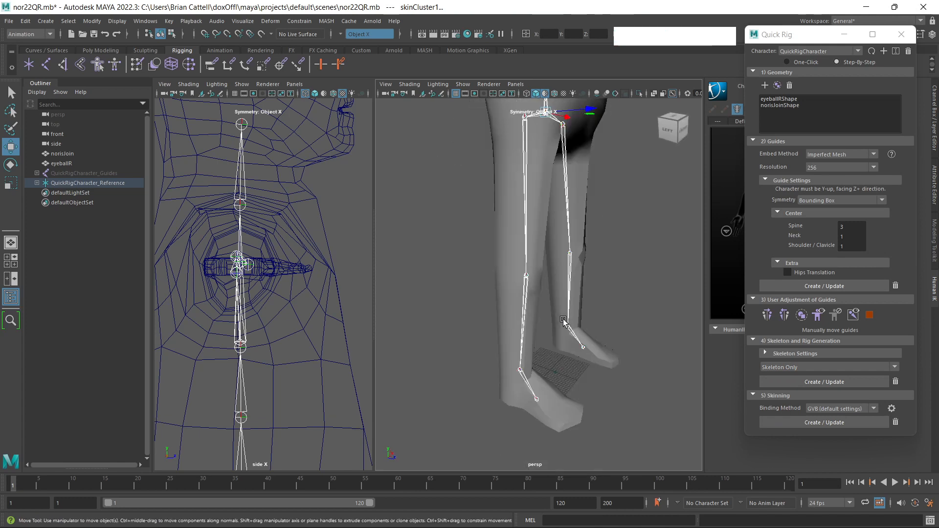
click(528, 389)
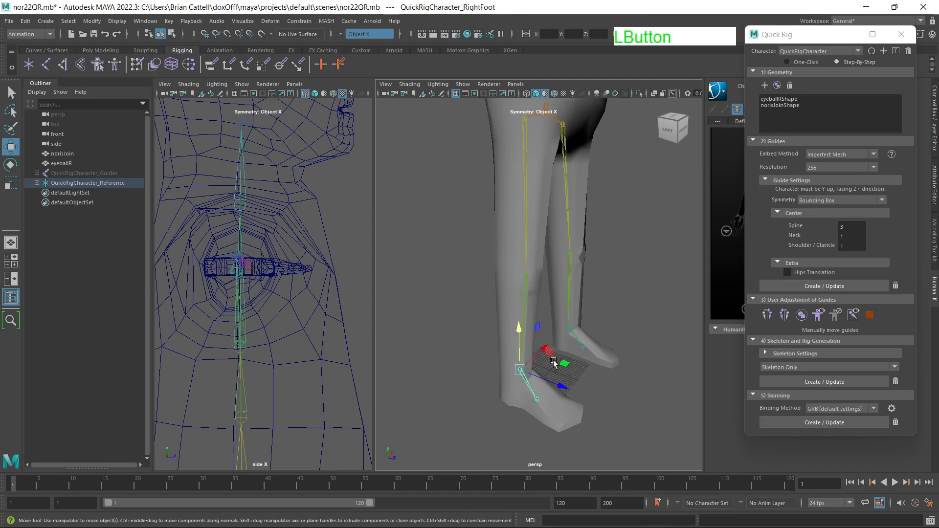
drag(555, 355, 506, 352)
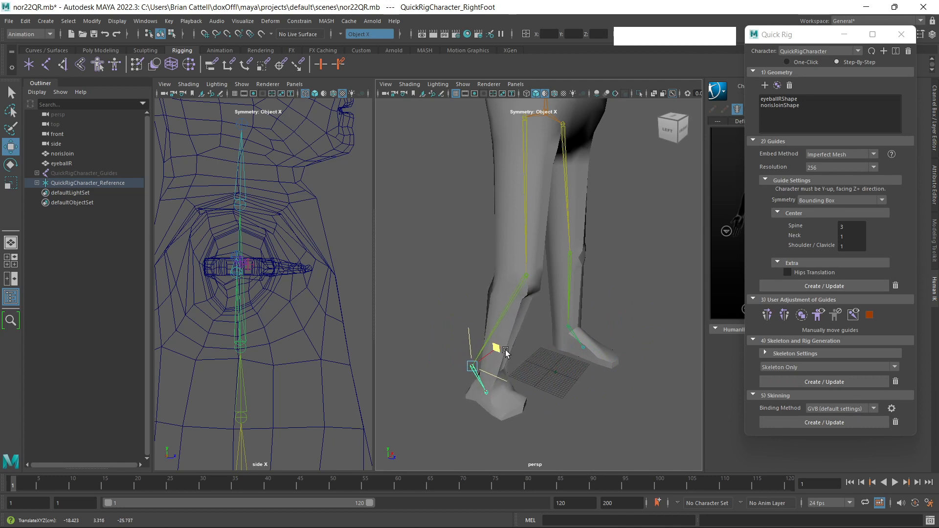
mouse_move(580, 351)
mouse_down()
mouse_move(509, 332)
mouse_move(563, 358)
mouse_move(467, 305)
mouse_move(524, 333)
mouse_move(629, 318)
mouse_move(477, 338)
mouse_move(462, 316)
mouse_move(612, 331)
mouse_move(506, 345)
mouse_move(499, 372)
mouse_move(563, 342)
mouse_move(522, 360)
mouse_move(534, 343)
mouse_move(556, 346)
mouse_move(546, 354)
mouse_move(497, 316)
mouse_move(500, 325)
mouse_move(601, 341)
mouse_move(514, 353)
mouse_move(544, 344)
mouse_move(526, 319)
mouse_move(500, 332)
mouse_move(558, 333)
mouse_move(526, 323)
mouse_move(562, 345)
mouse_up()
Step: Frame the lower leg in the side view and swing the RightFoot joint back and forth again, ending at about Y 18.5, Z 6.5
scroll(228, 304, down, 8)
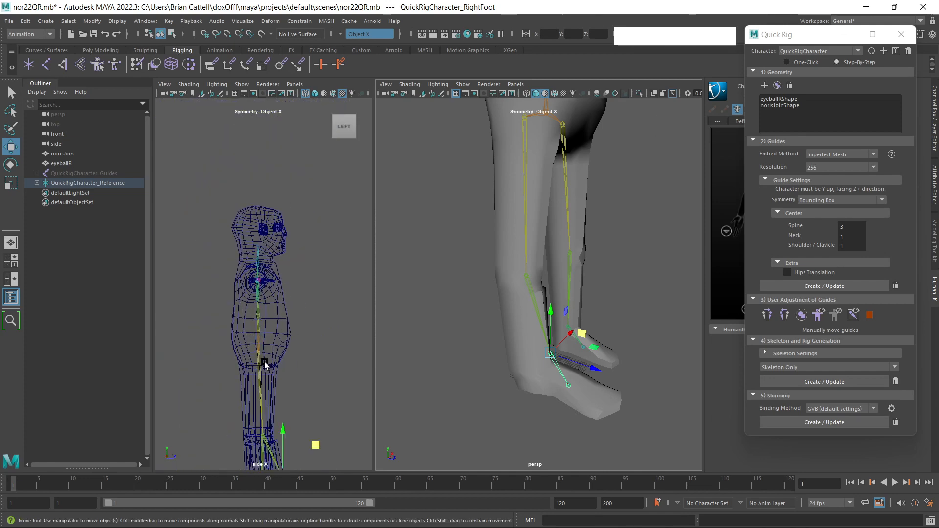
alt+middle_drag(271, 412, 286, 242)
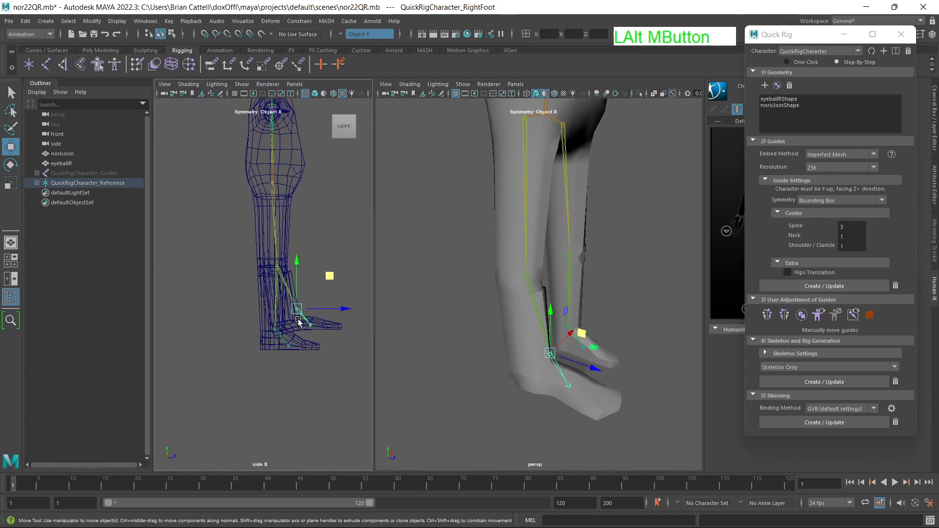
scroll(298, 319, up, 6)
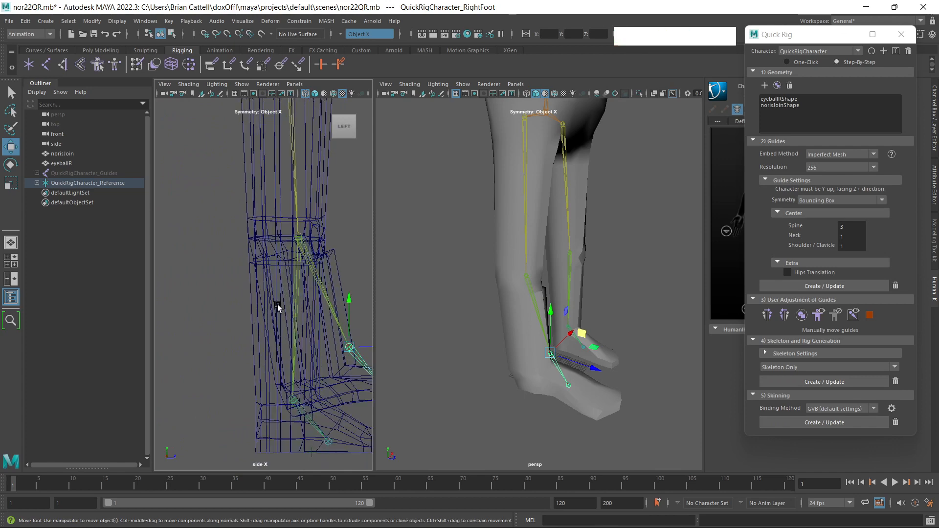
drag(581, 333, 538, 339)
mouse_move(519, 325)
mouse_down()
mouse_move(572, 343)
mouse_move(505, 311)
mouse_move(517, 324)
mouse_move(595, 323)
mouse_move(516, 330)
mouse_up()
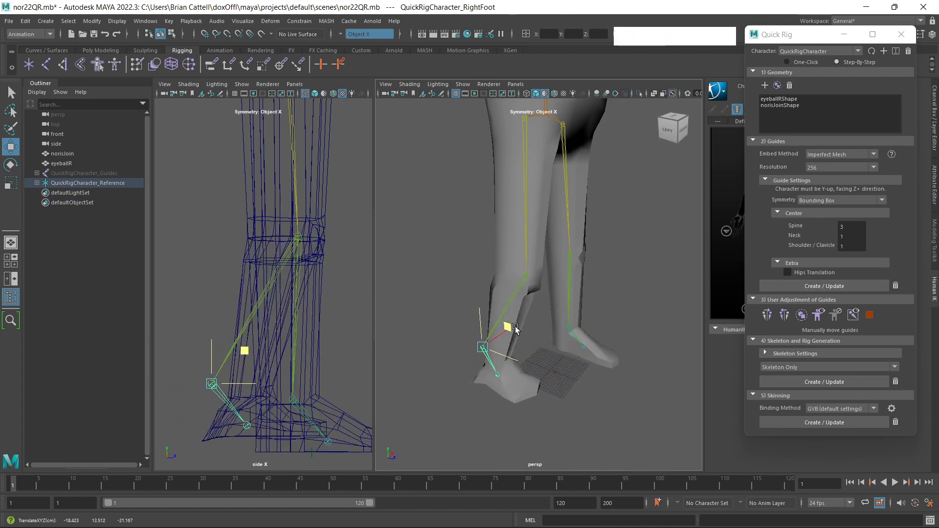
mouse_move(574, 336)
mouse_down()
mouse_move(612, 392)
mouse_move(567, 402)
mouse_move(462, 365)
mouse_move(493, 352)
mouse_move(552, 353)
mouse_move(529, 360)
mouse_move(462, 342)
mouse_move(580, 352)
mouse_move(518, 323)
mouse_move(565, 338)
mouse_move(528, 374)
mouse_move(560, 345)
mouse_move(524, 354)
mouse_move(555, 367)
mouse_move(504, 340)
mouse_move(577, 337)
mouse_move(497, 336)
mouse_move(504, 329)
mouse_move(573, 341)
mouse_up()
Step: Undo the test moves of the RightFoot joint
key(ctrl)
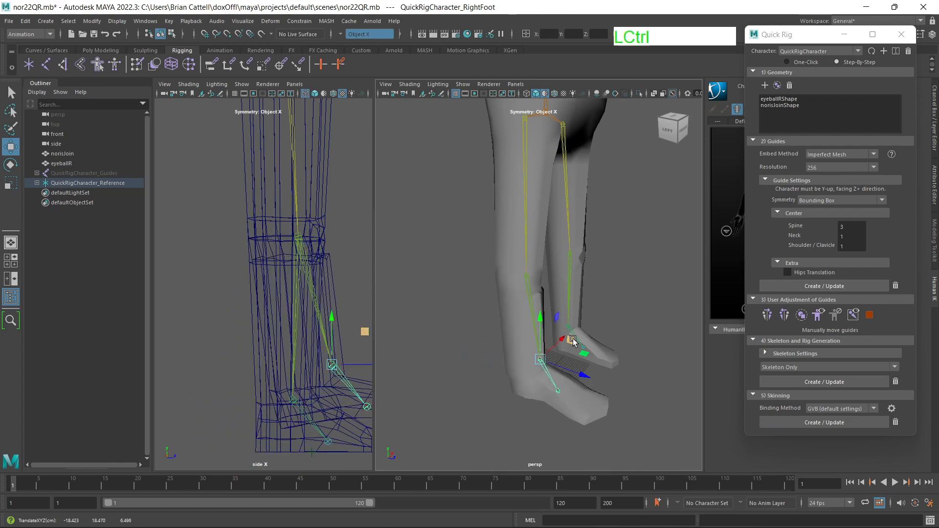
key(ctrl+z)
key(ctrl+z)
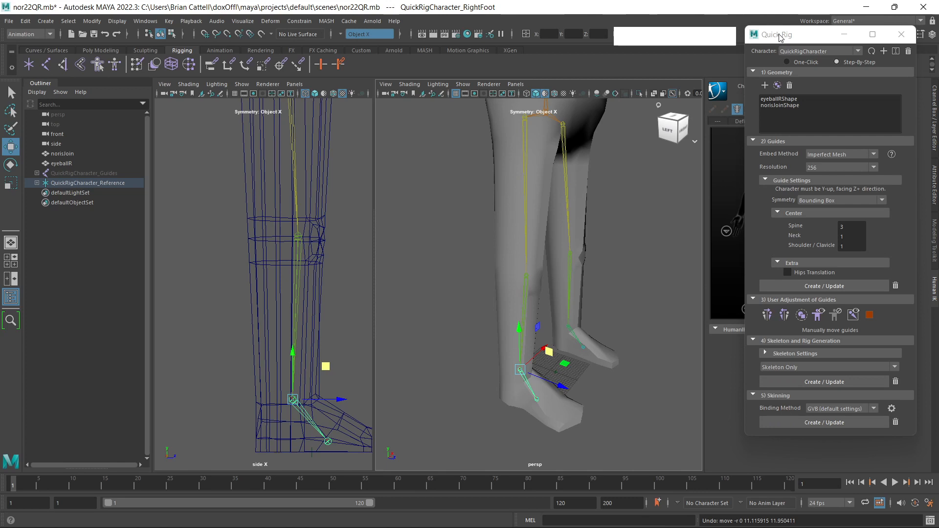
click(778, 36)
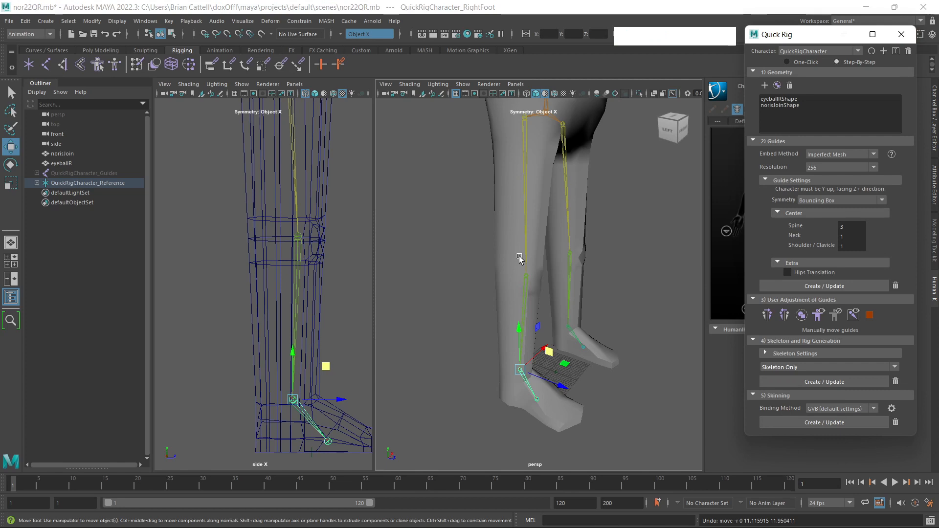
key(ctrl)
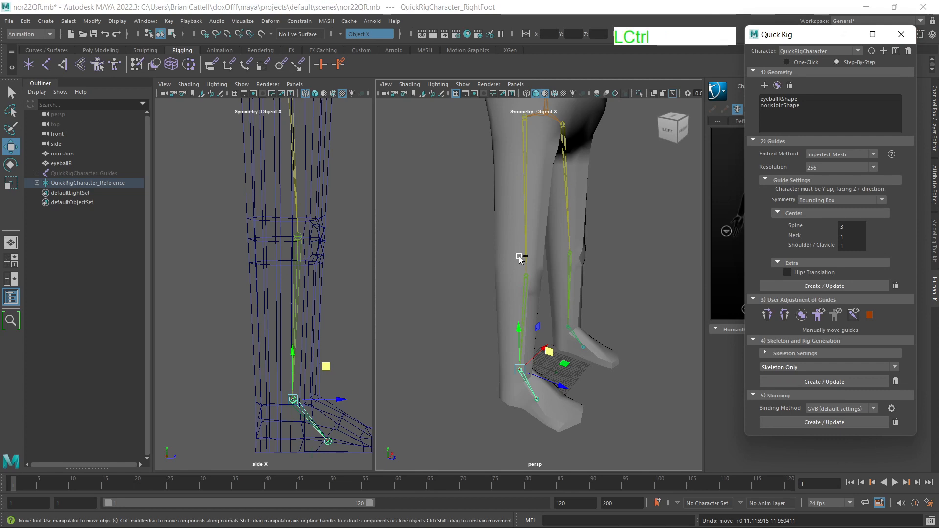